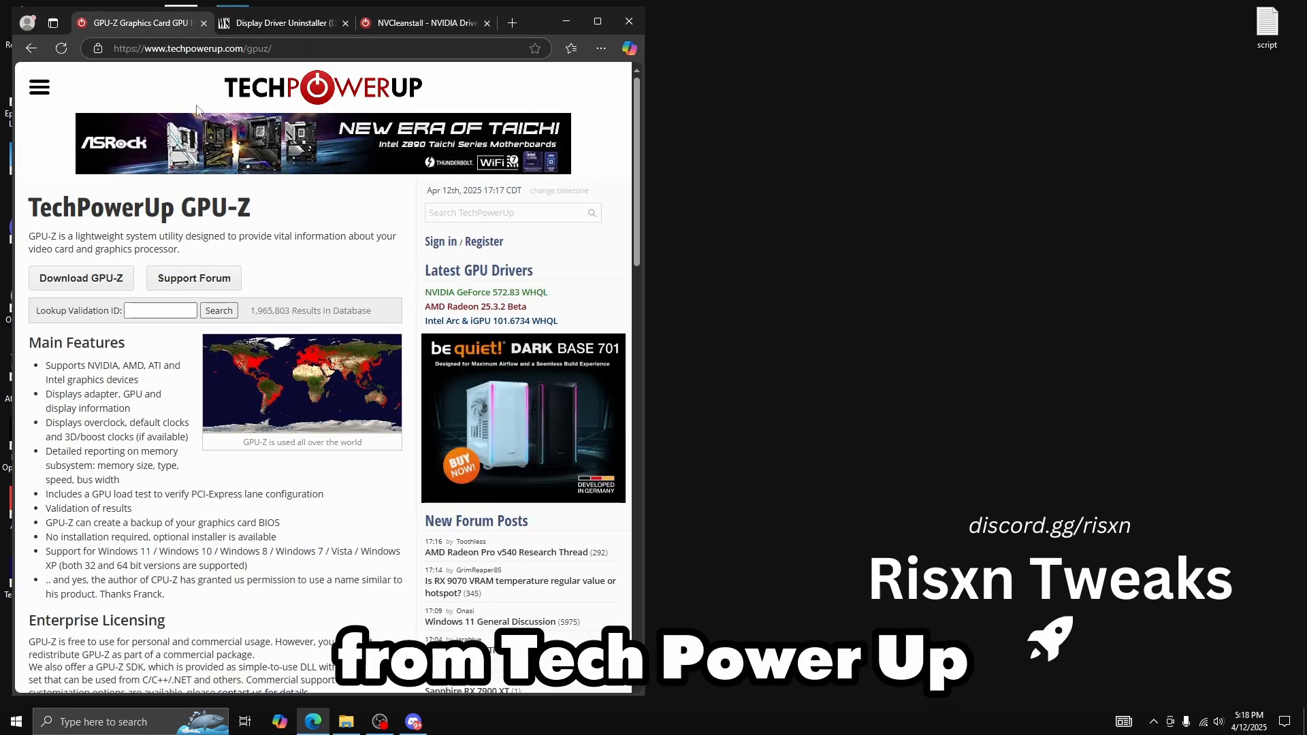
View the web pages for Display Driver Uninstaller and NVCleanstall, and minimize the browser
click(289, 23)
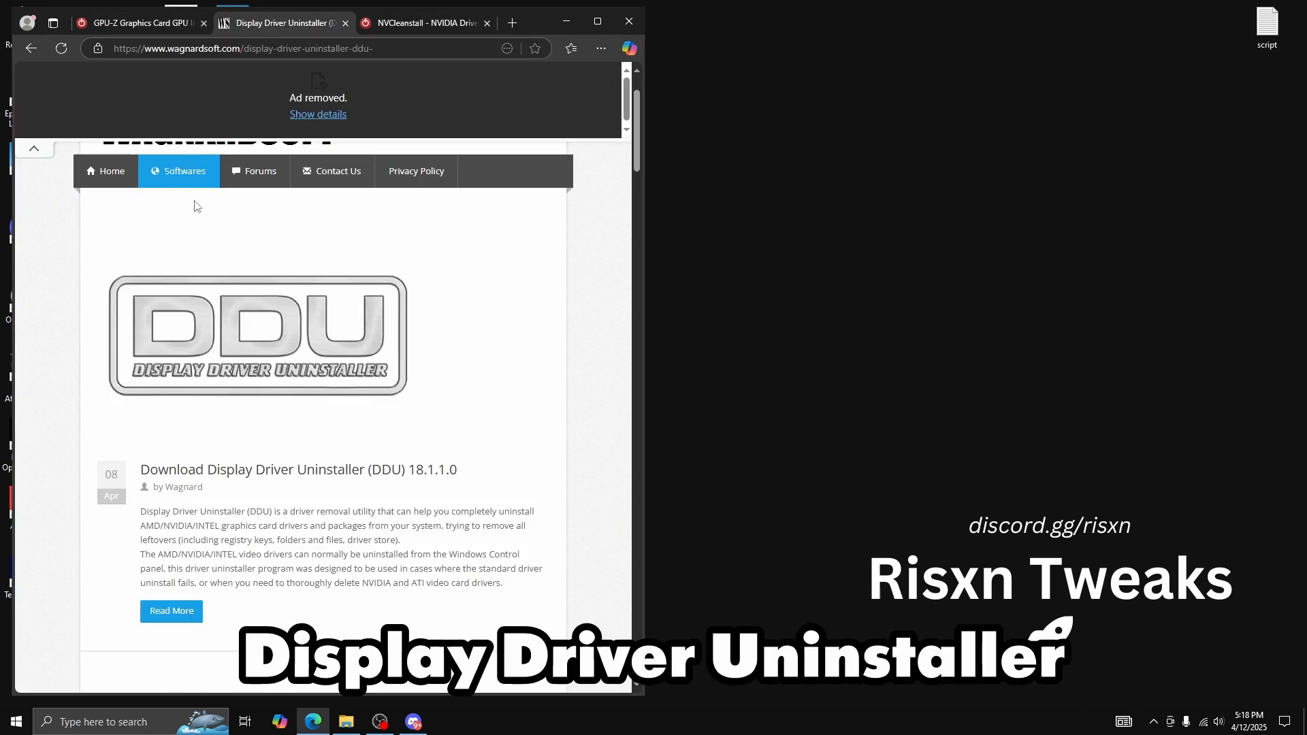
click(409, 27)
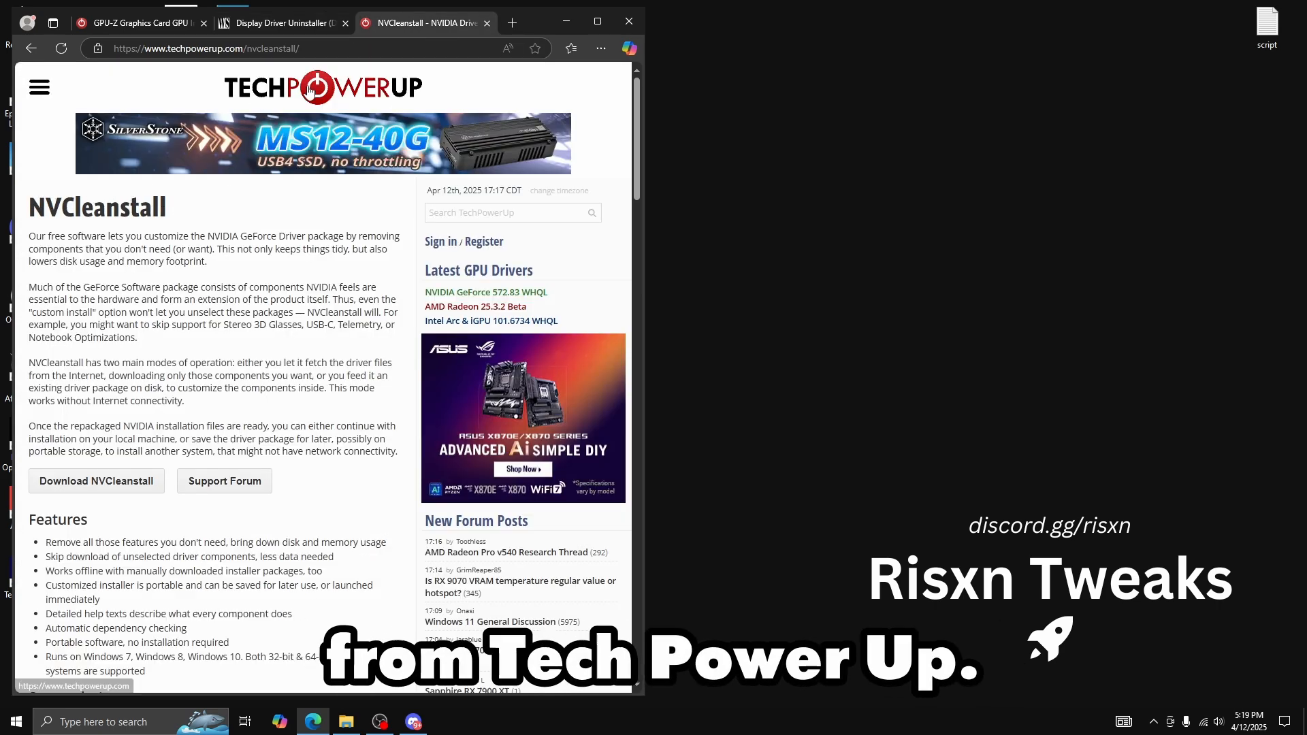
click(558, 27)
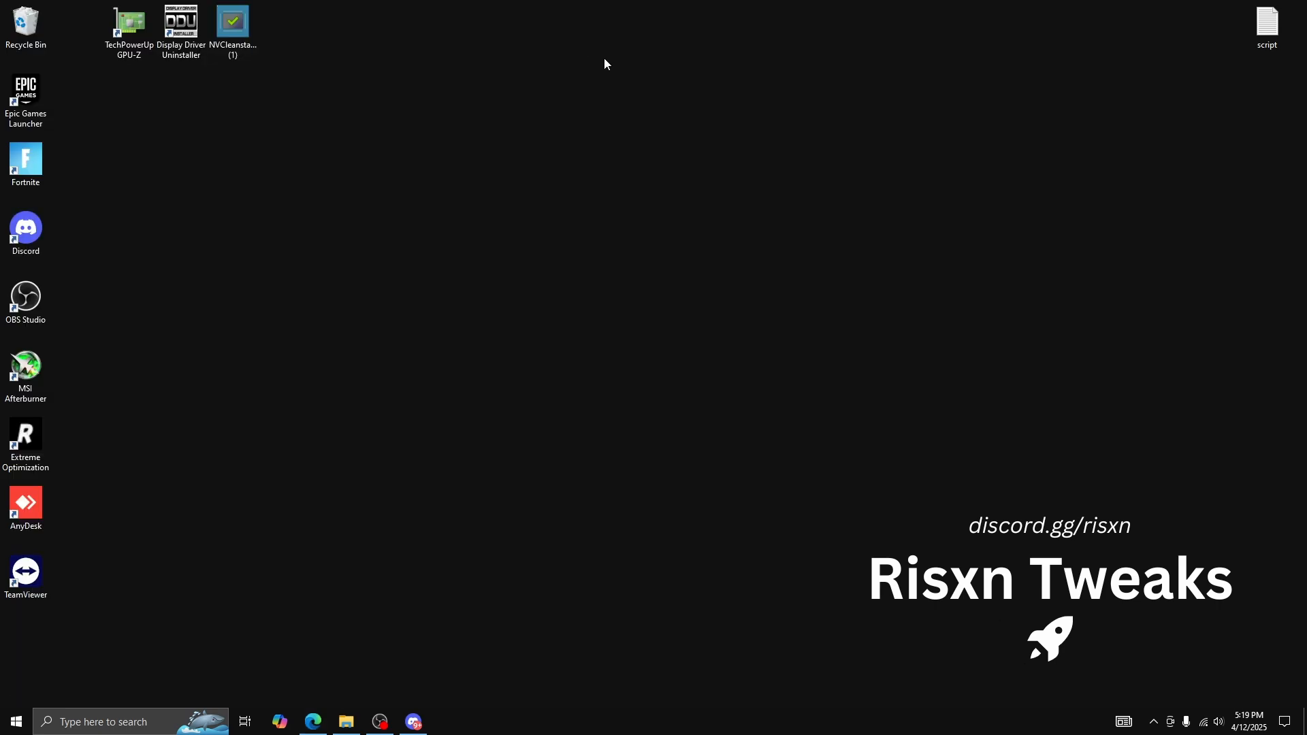
Launch TechPowerUp GPU-Z to examine the graphics card and driver details
double_click(136, 37)
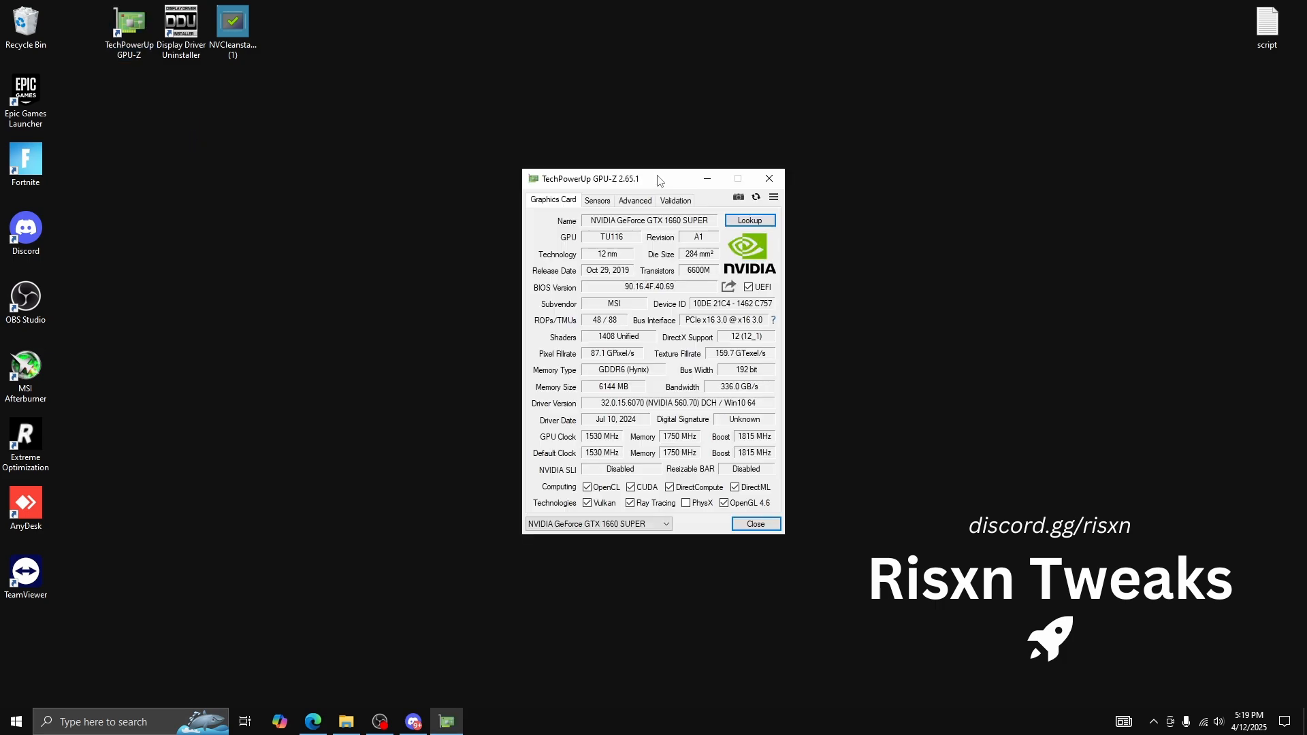
drag(341, 151, 339, 151)
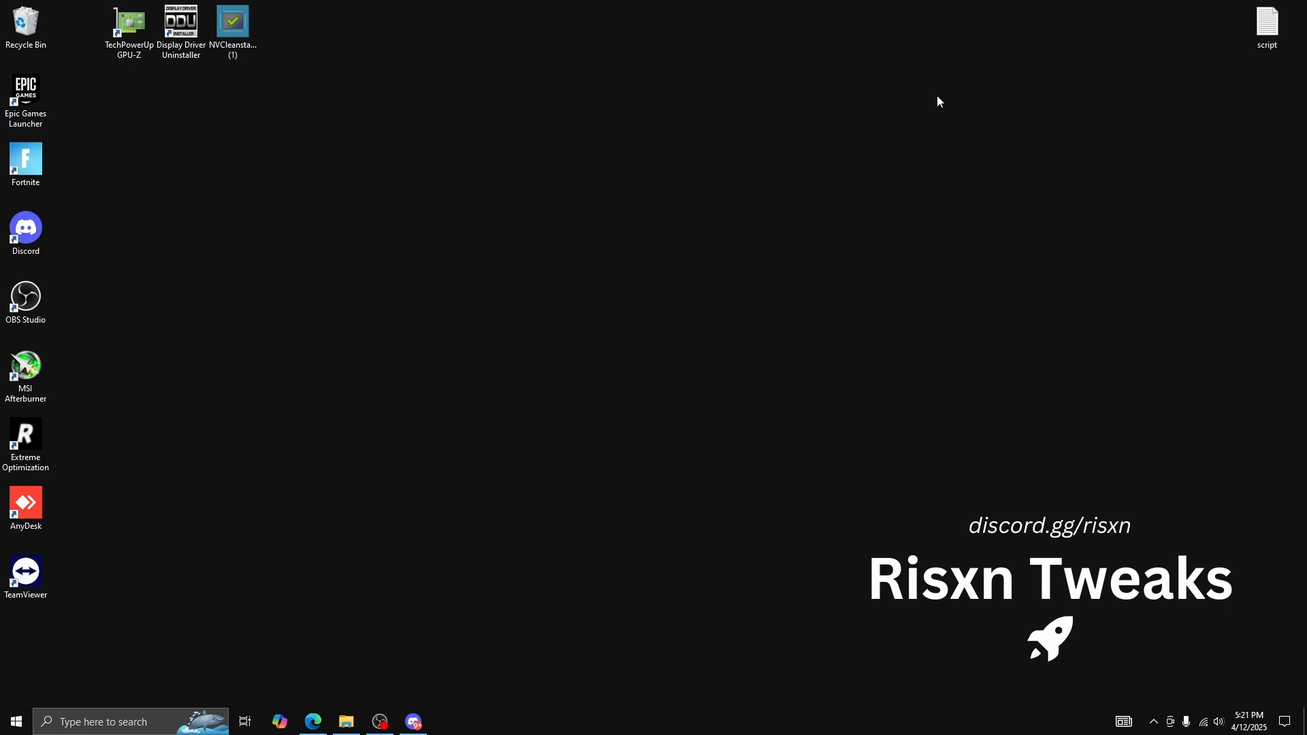
Launch Display Driver Uninstaller and set the device type to GPU
double_click(181, 41)
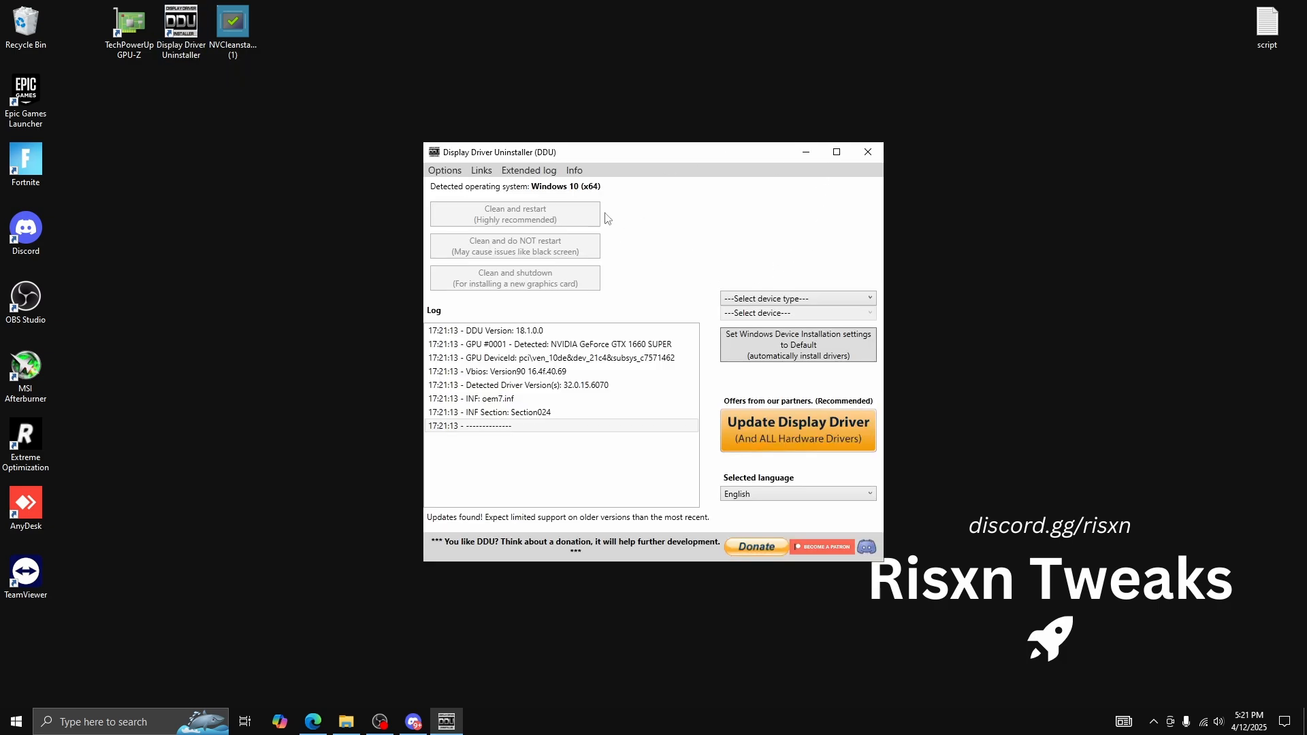
click(784, 300)
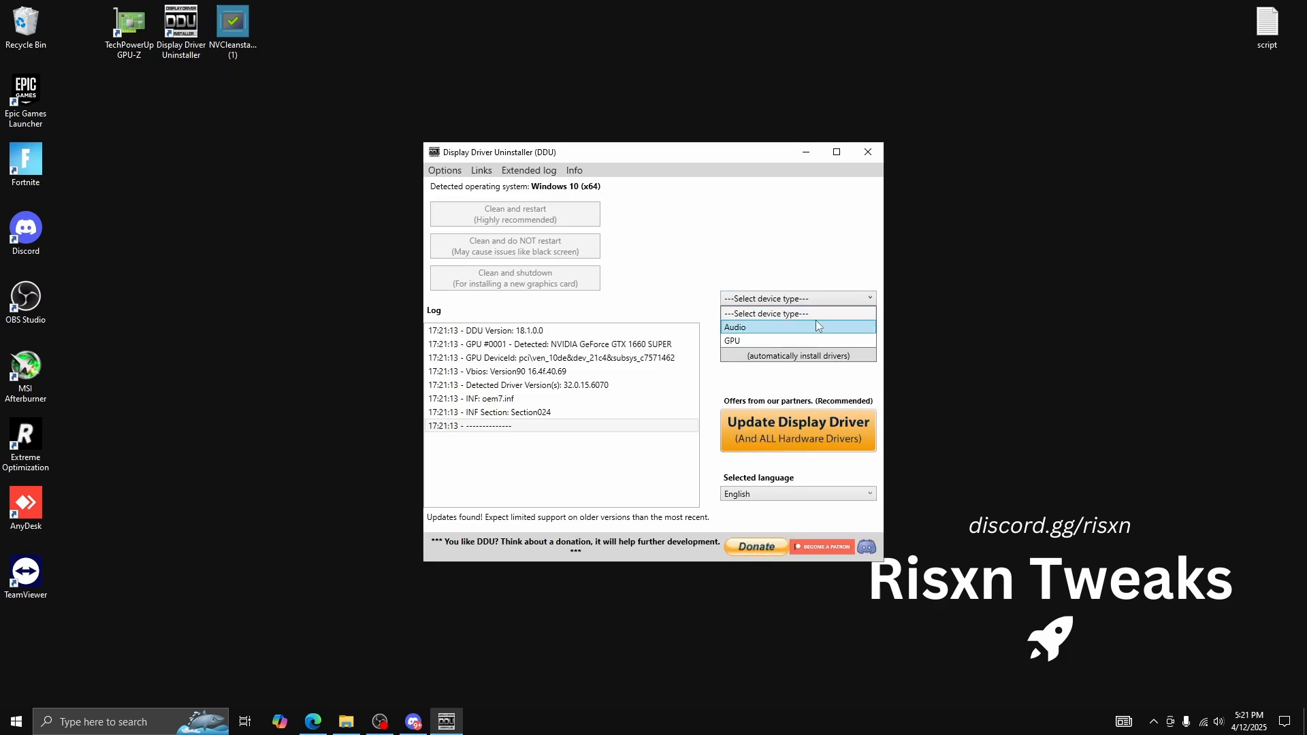
click(763, 344)
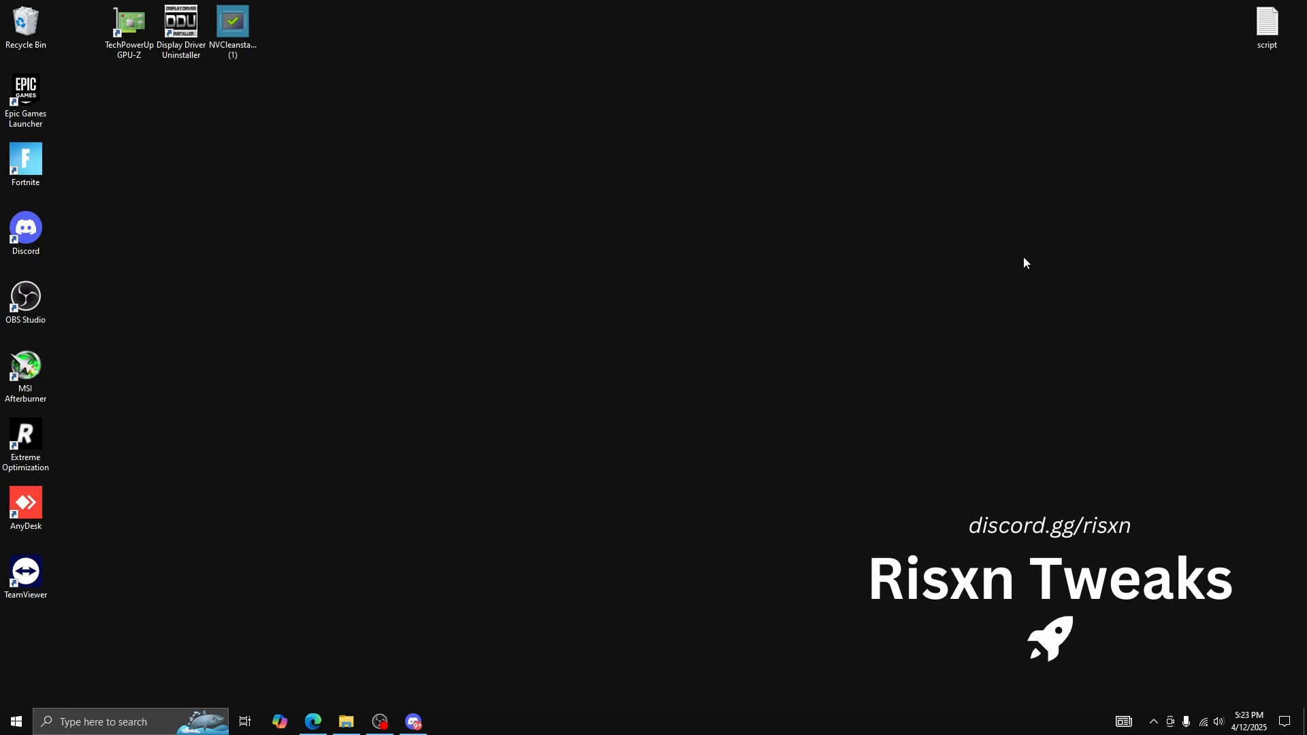
In NVCleanstall, manually select the 560.70 Windows 10/11 64 bit Desktop DCH driver and continue with only the required Display Driver component
double_click(253, 54)
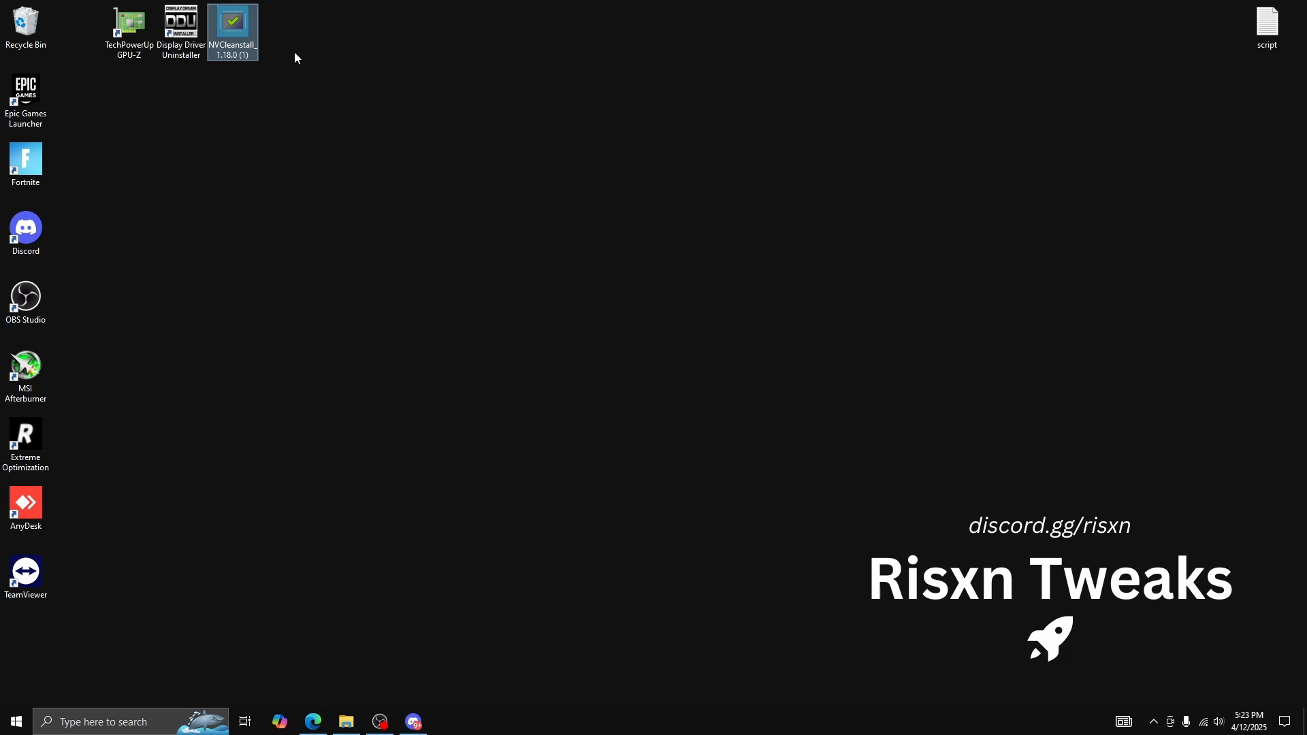
click(524, 302)
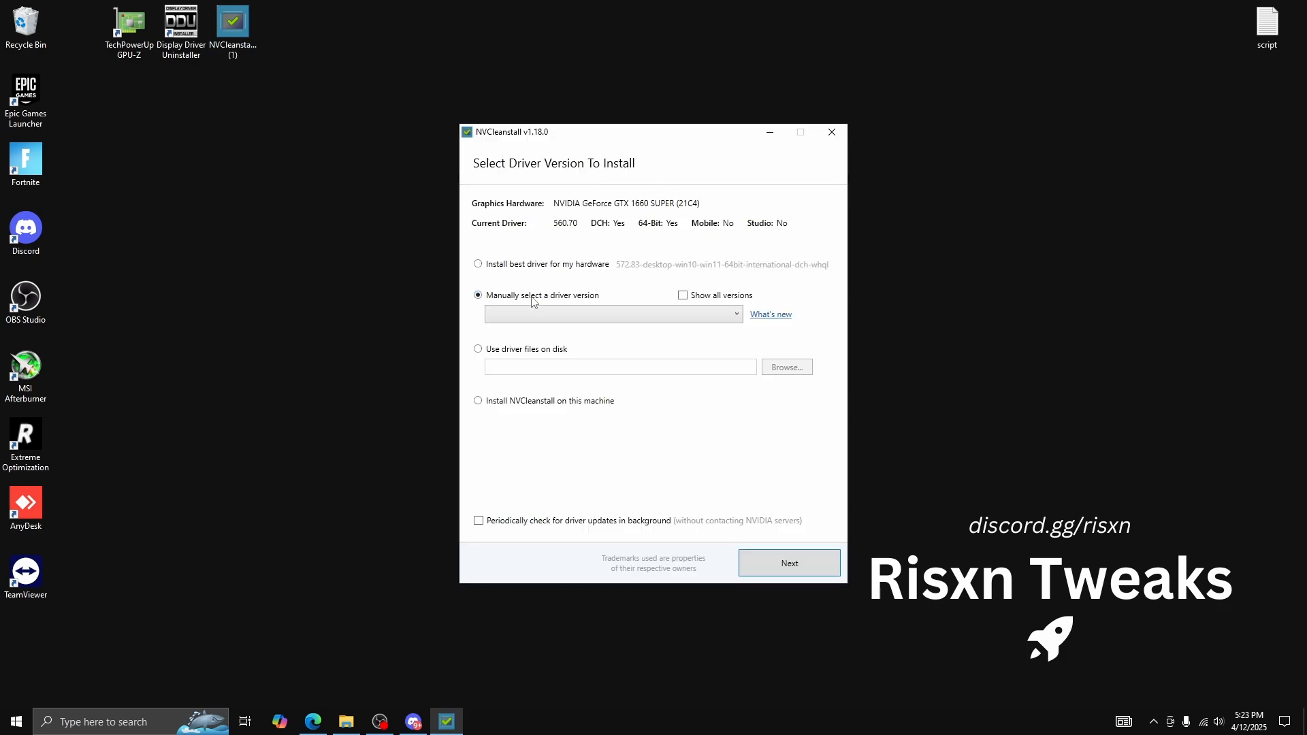
click(570, 323)
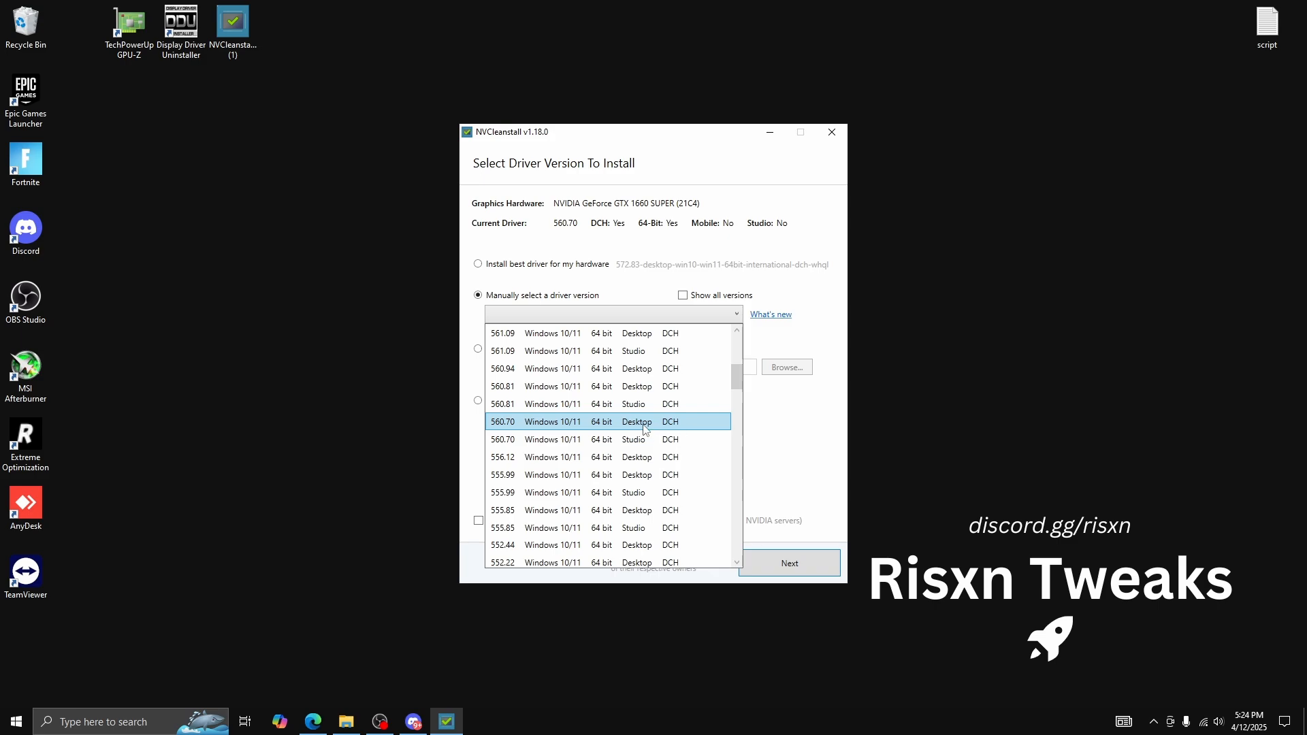
click(592, 427)
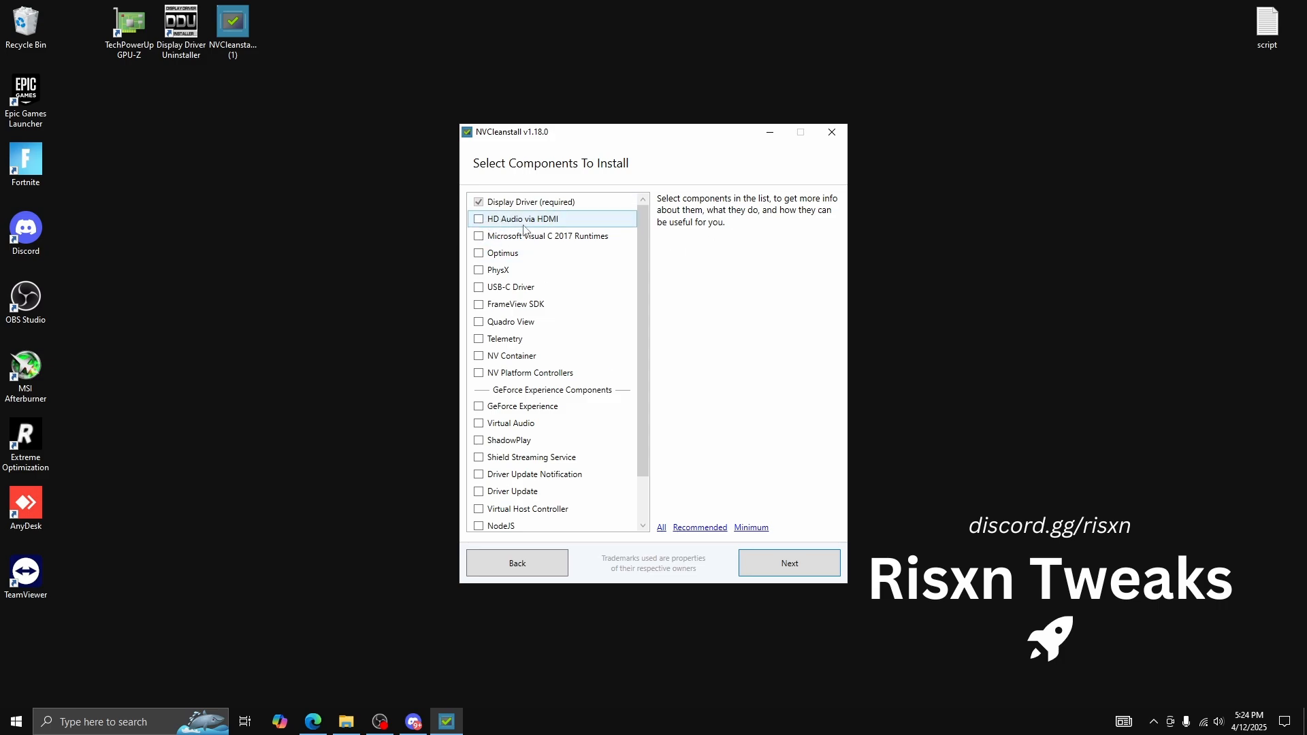
click(805, 574)
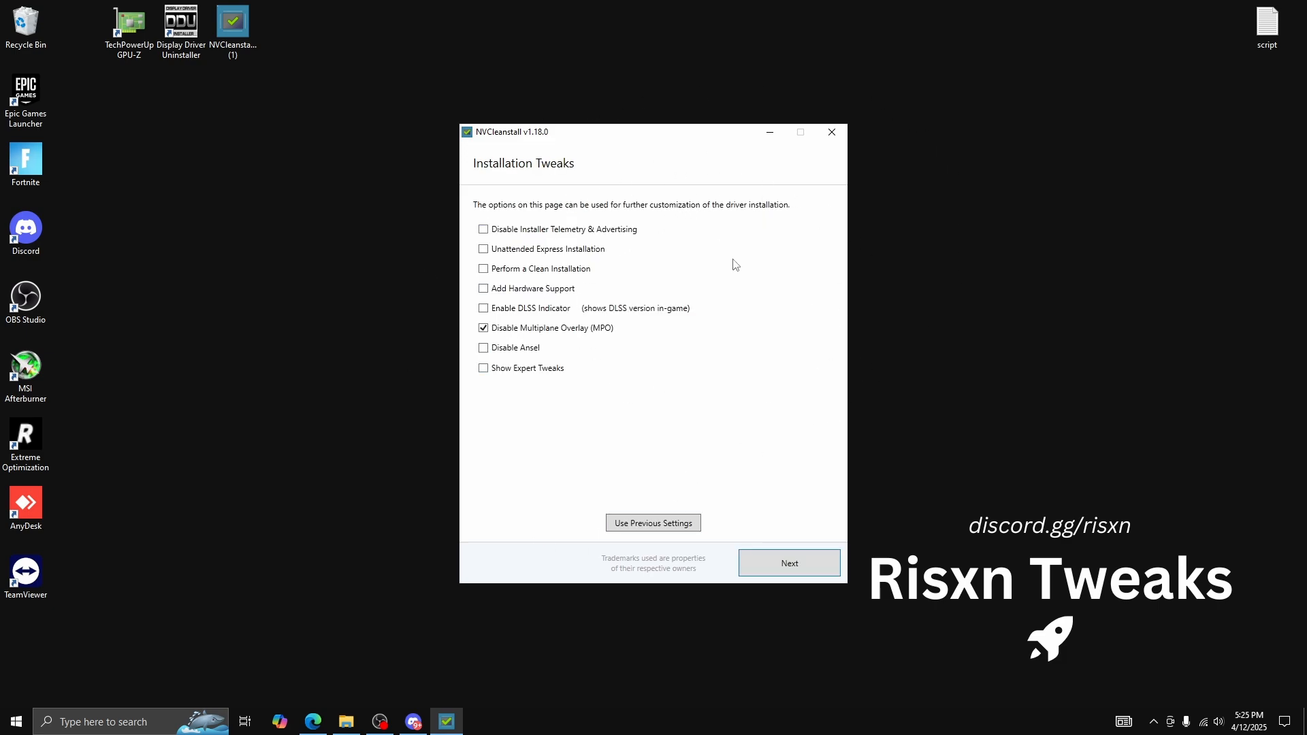
Enable the tweaks Disable Installer Telemetry & Advertising, Unattended Express Installation, Perform a Clean Installation and Disable Ansel
click(502, 231)
click(485, 250)
click(500, 271)
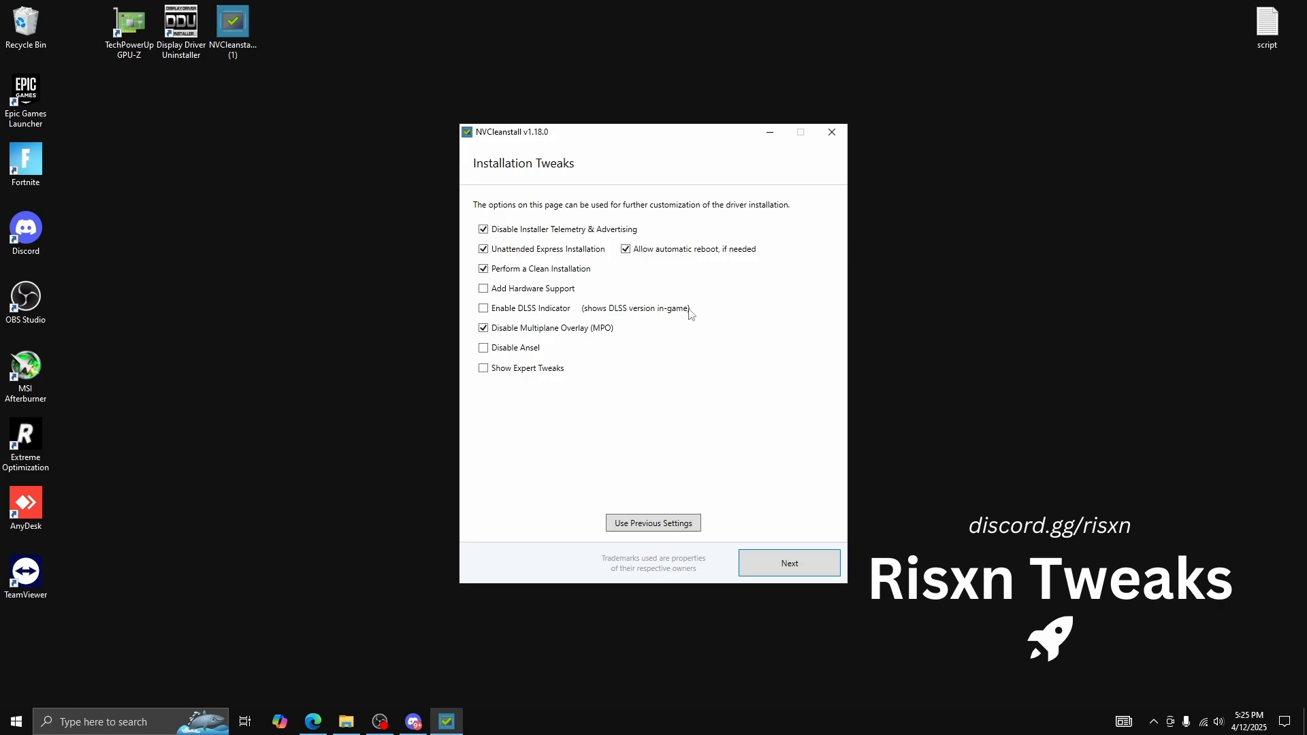
click(517, 346)
Show the expert tweaks and enable Disable Driver Telemetry, Disable NVIDIA HD Audio device sleep timer and Disable HDCP
click(483, 367)
scroll(708, 371, down, 1)
click(514, 350)
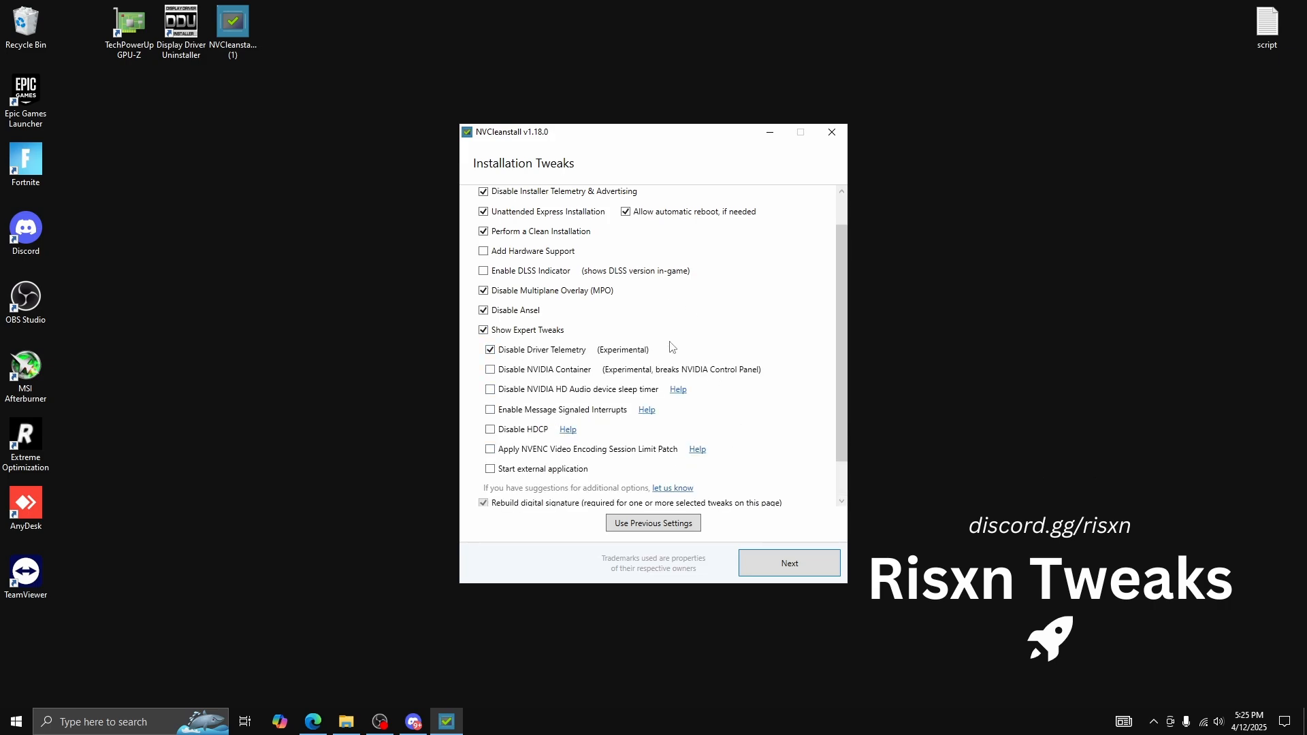
click(503, 395)
scroll(509, 403, down, 2)
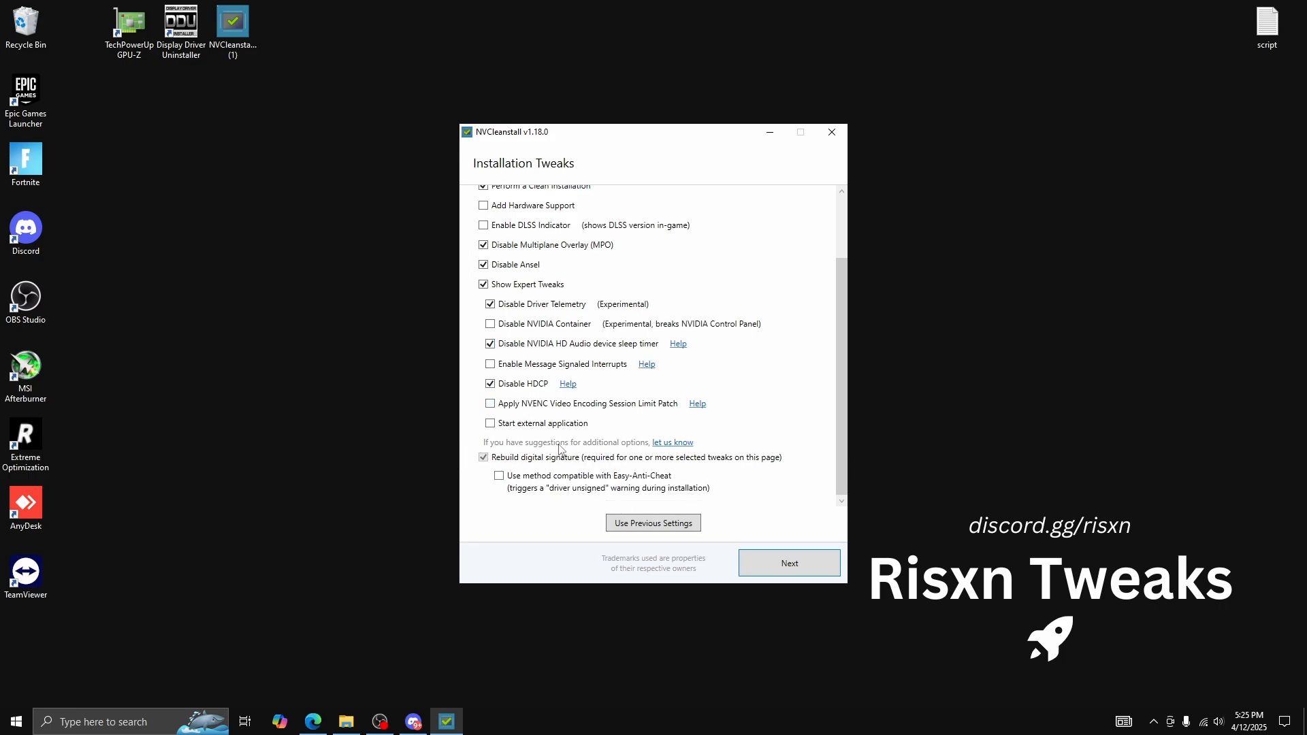
Enable the Easy-Anti-Cheat compatible signing method with automatic acceptance of the "driver unsigned" warning, and continue the installation
click(528, 486)
scroll(620, 435, down, 1)
click(499, 487)
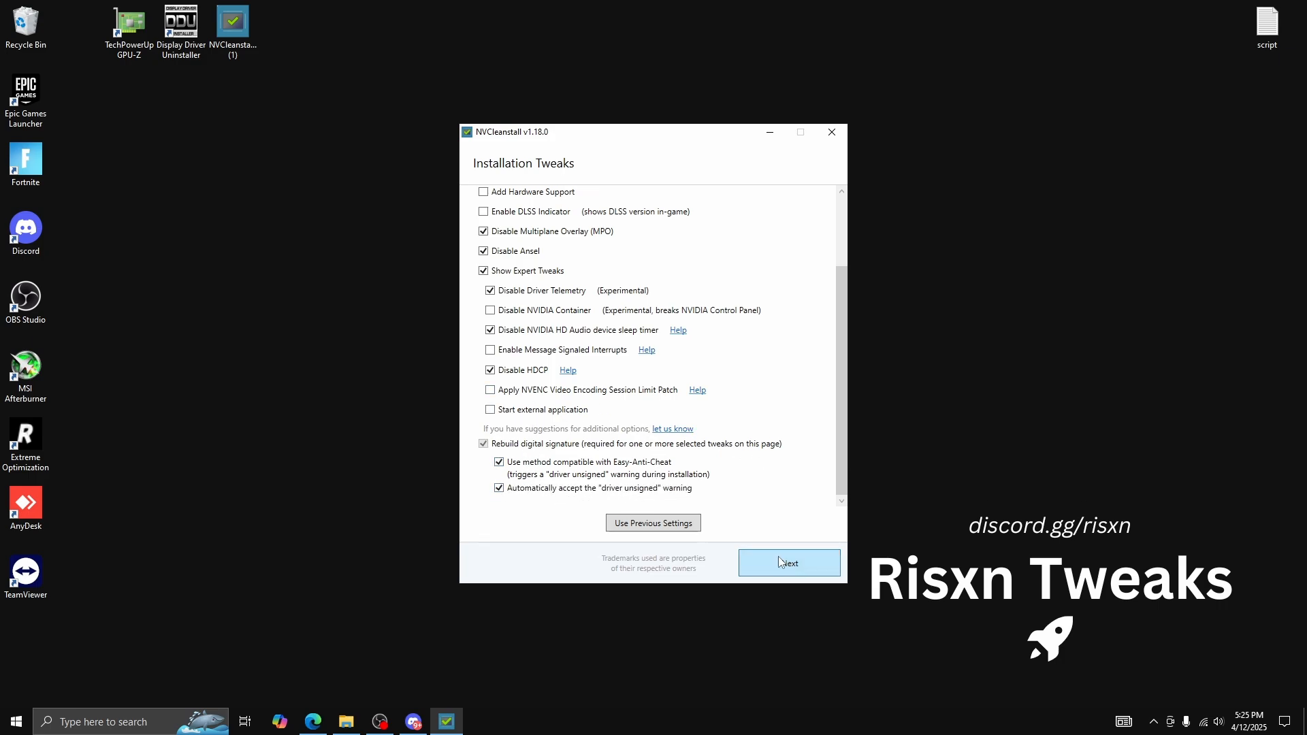
click(774, 553)
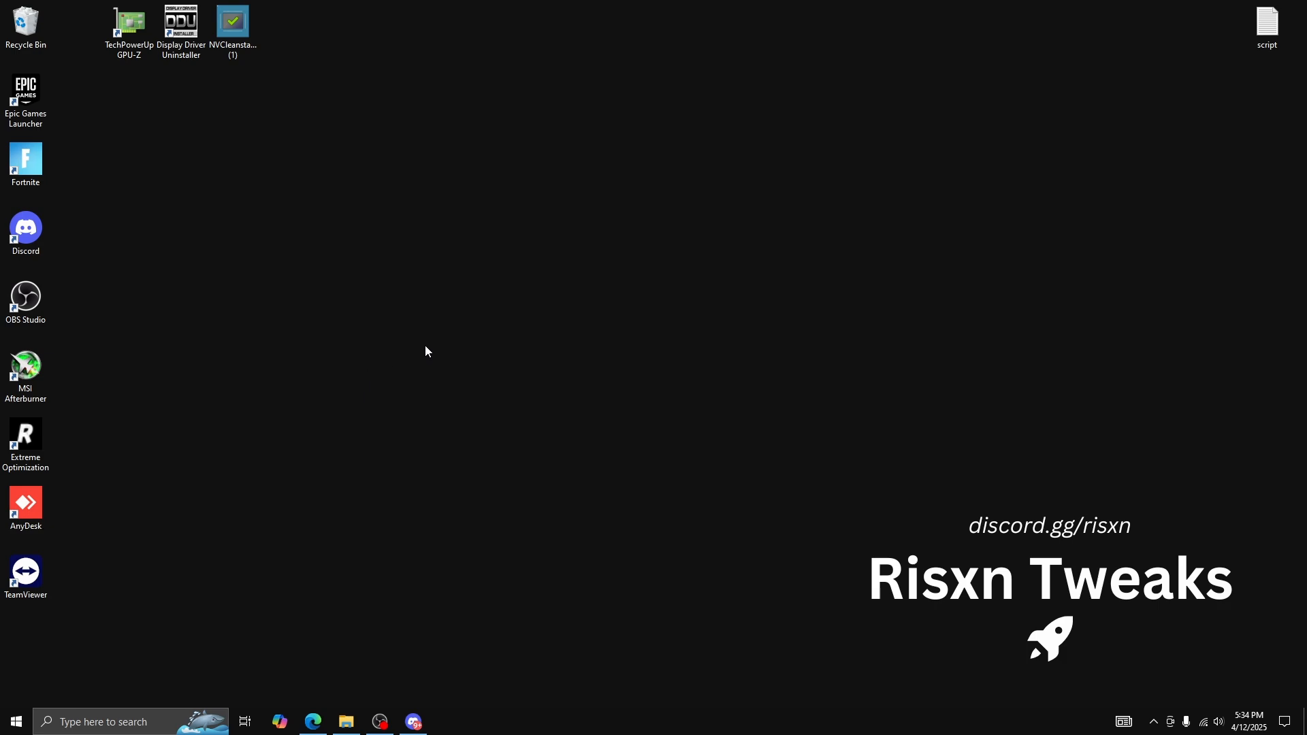
Open NVIDIA Control Panel, apply the image preference emphasizing Performance, and switch to the advanced 3D image settings
right_click(578, 265)
click(669, 383)
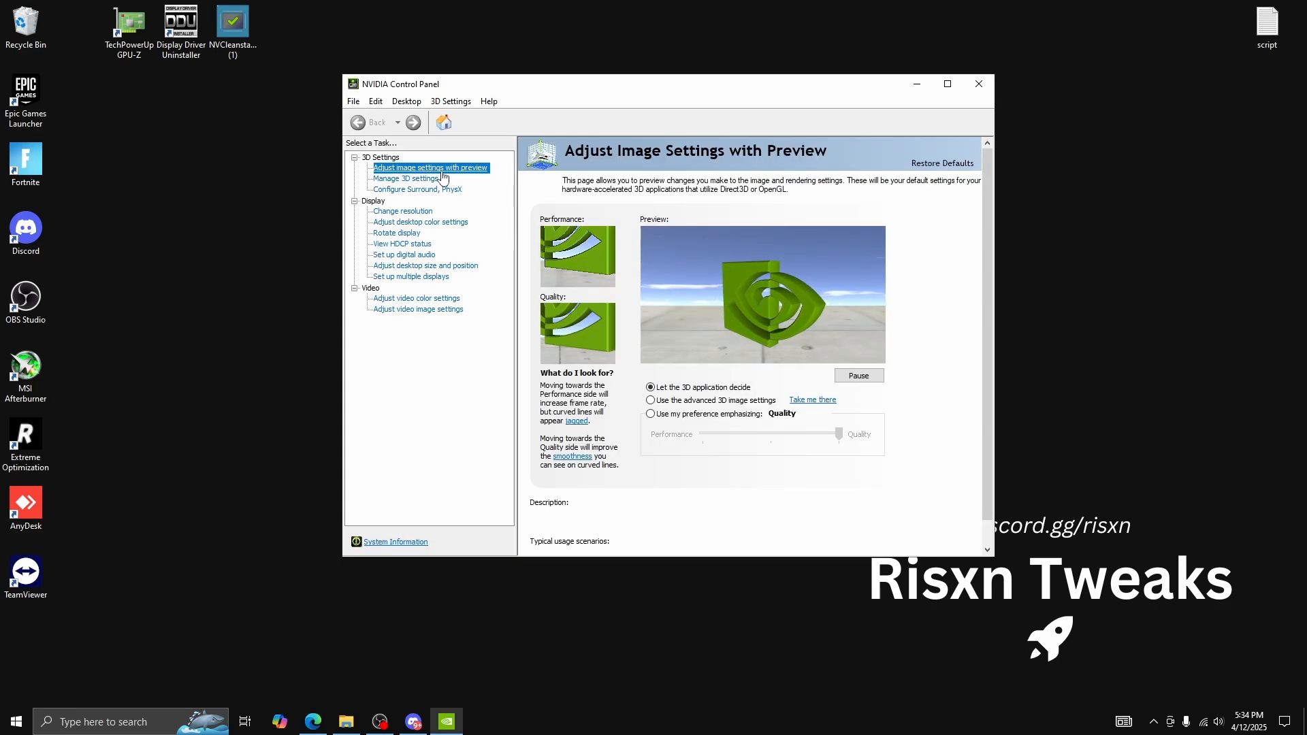
click(682, 416)
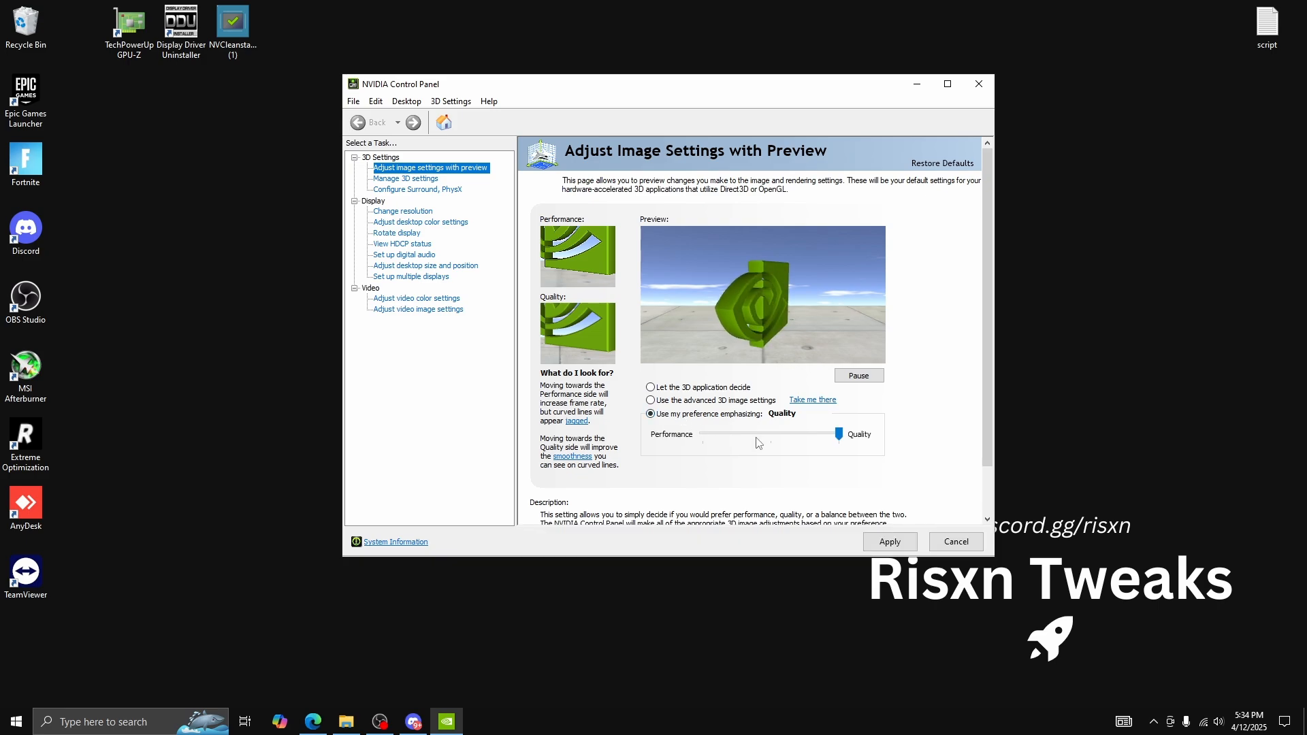
drag(838, 434, 703, 435)
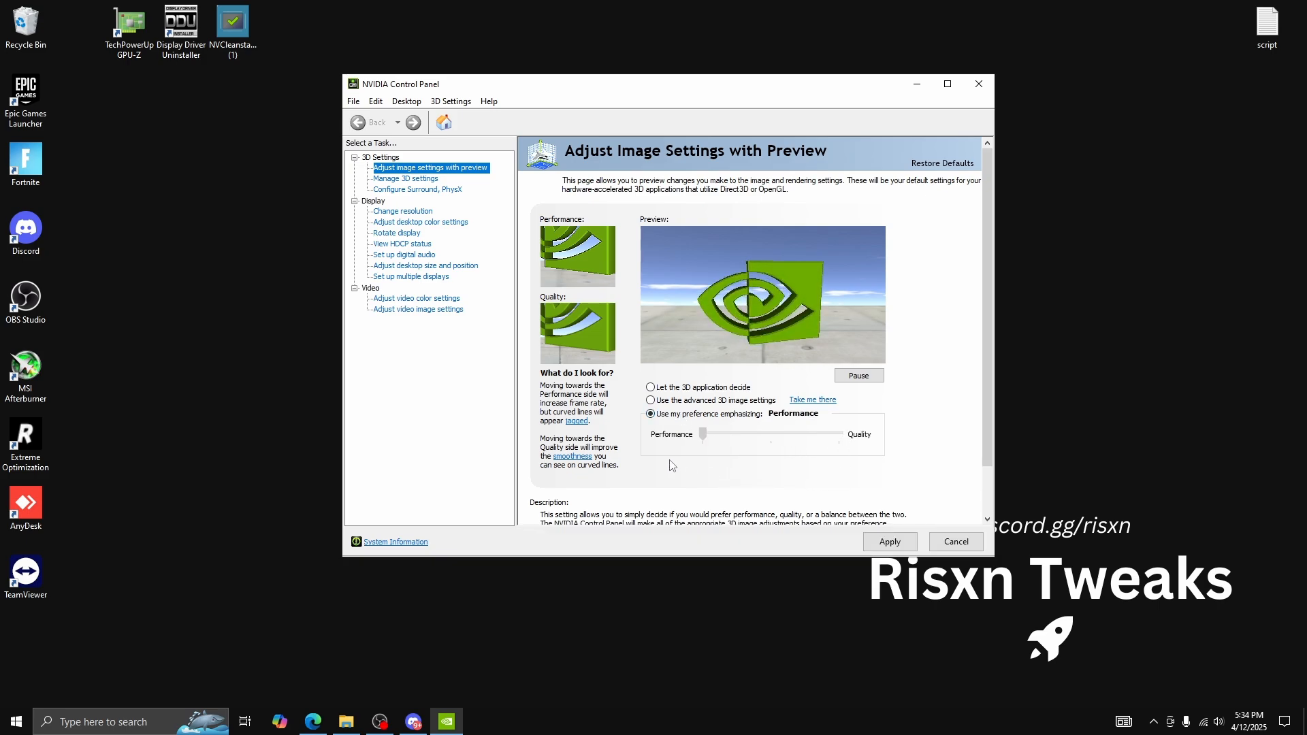
click(883, 533)
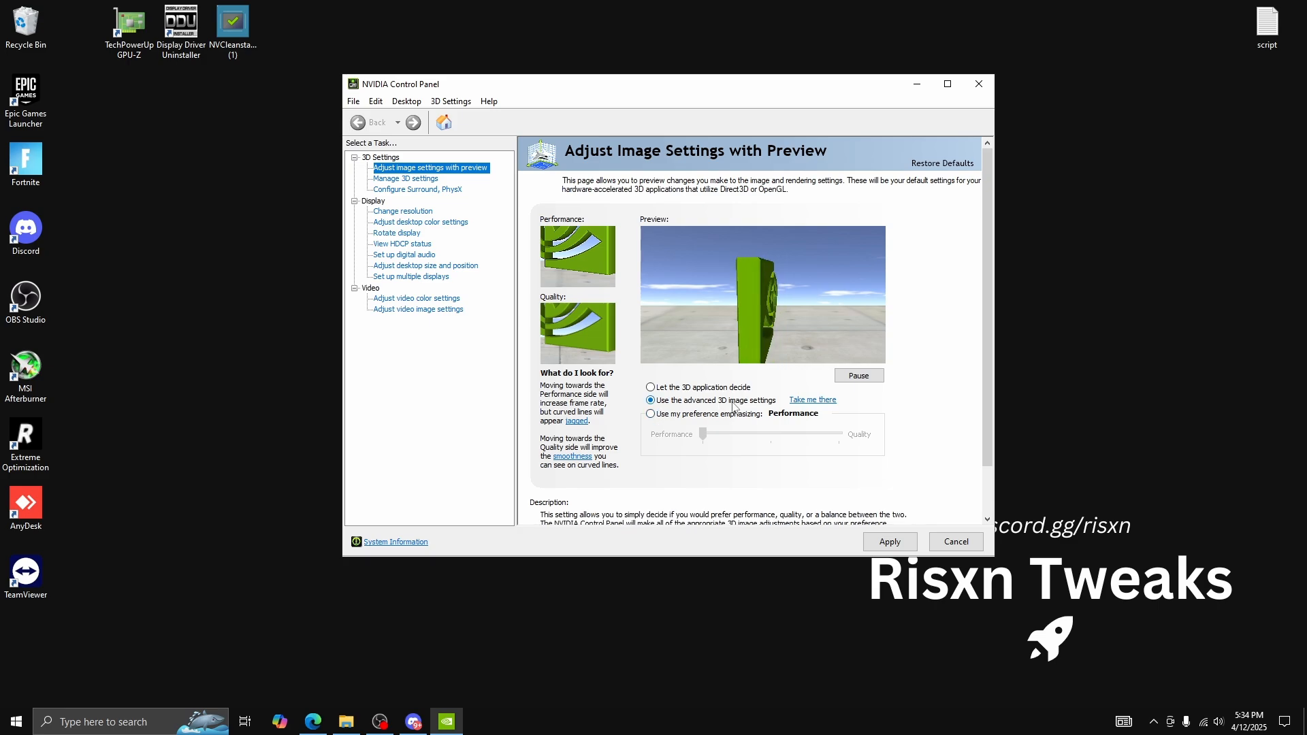
click(885, 542)
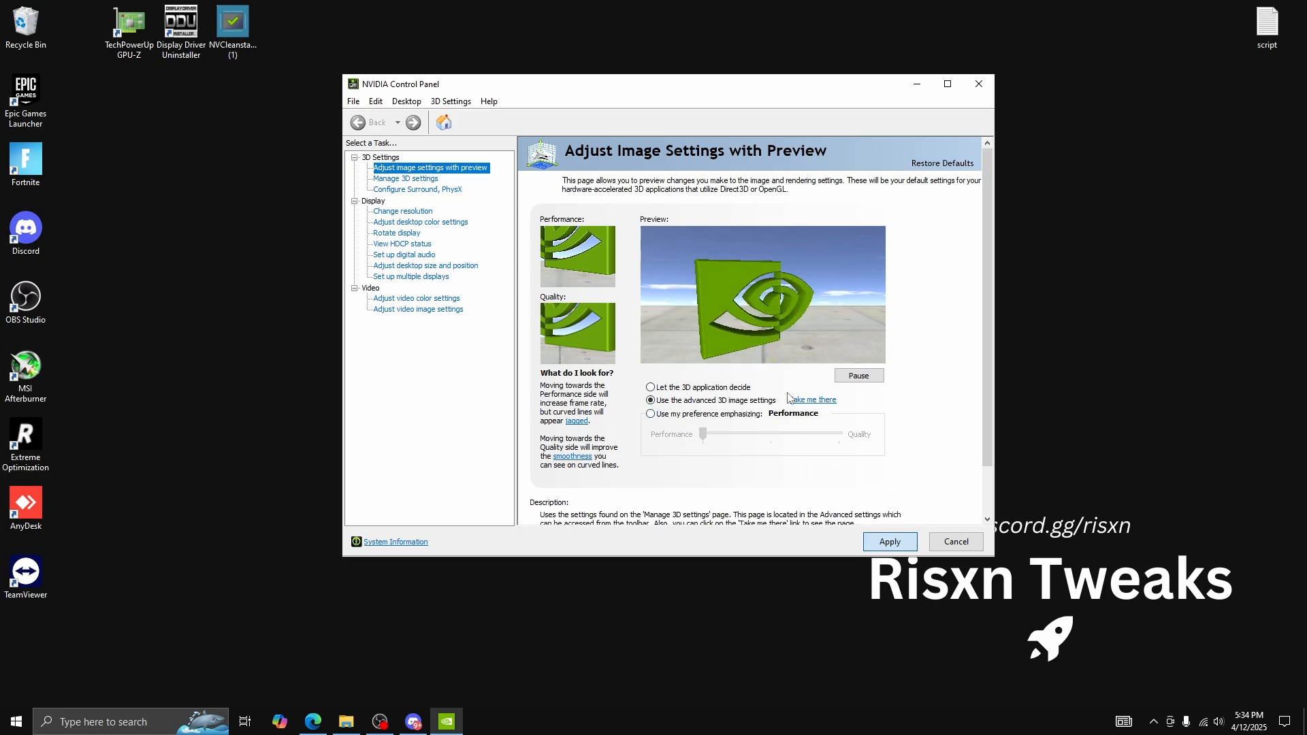
Set the PhysX processor to NVIDIA GeForce GTX 1660 SUPER and apply the change
click(433, 190)
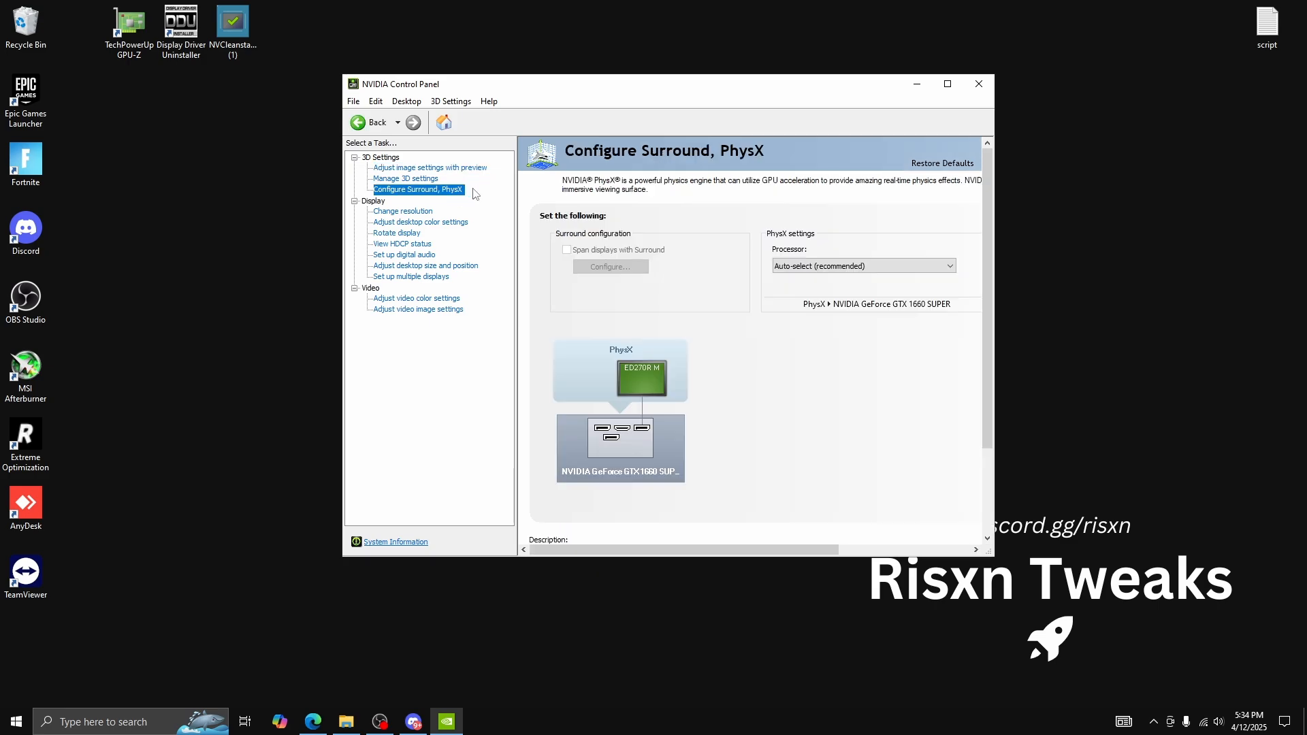
click(841, 267)
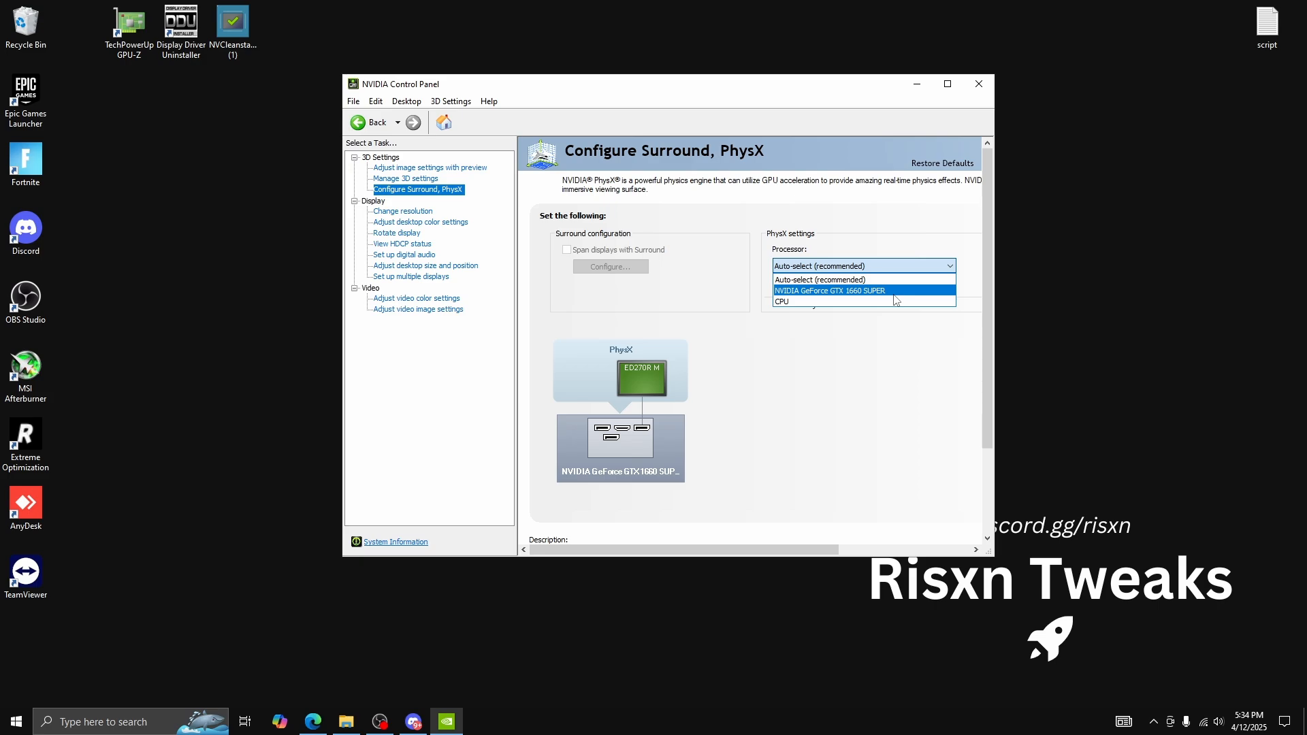
click(895, 291)
click(892, 543)
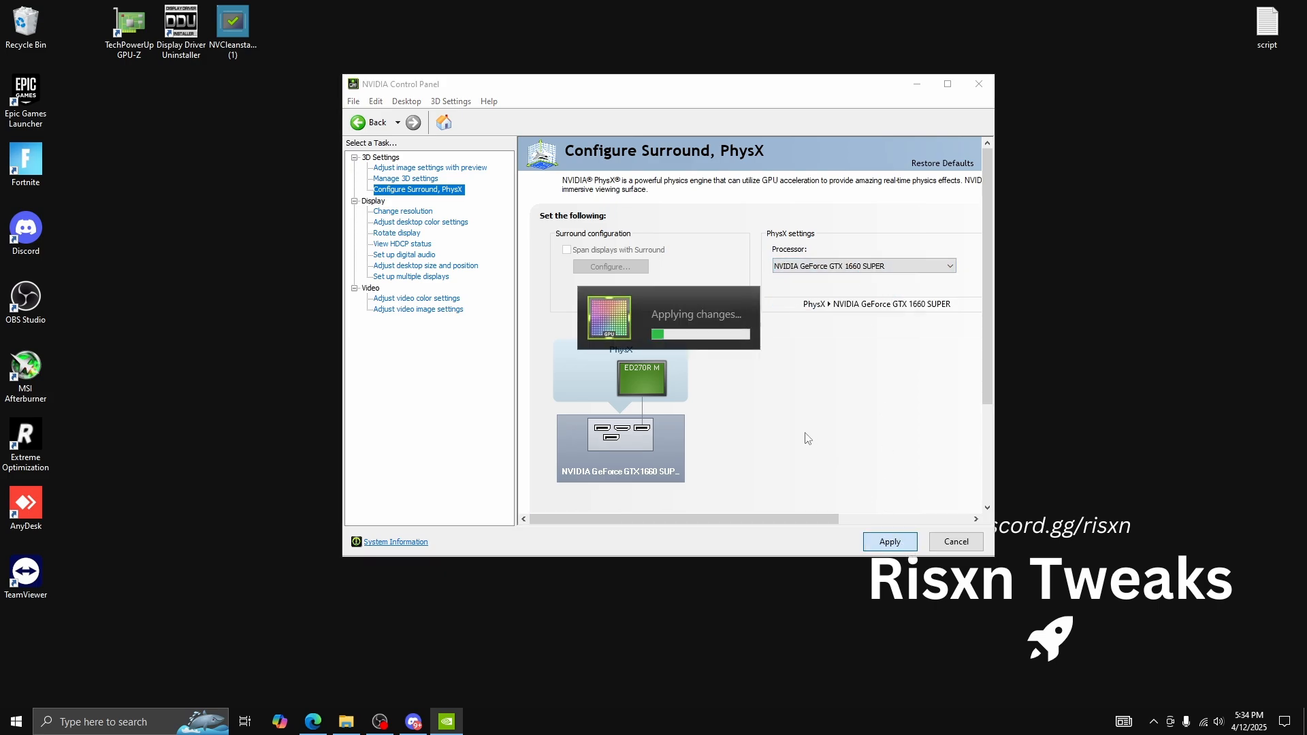
In the global 3D settings, set Antialiasing - Gamma correction to Off and Low Latency Mode to On
click(406, 178)
click(723, 350)
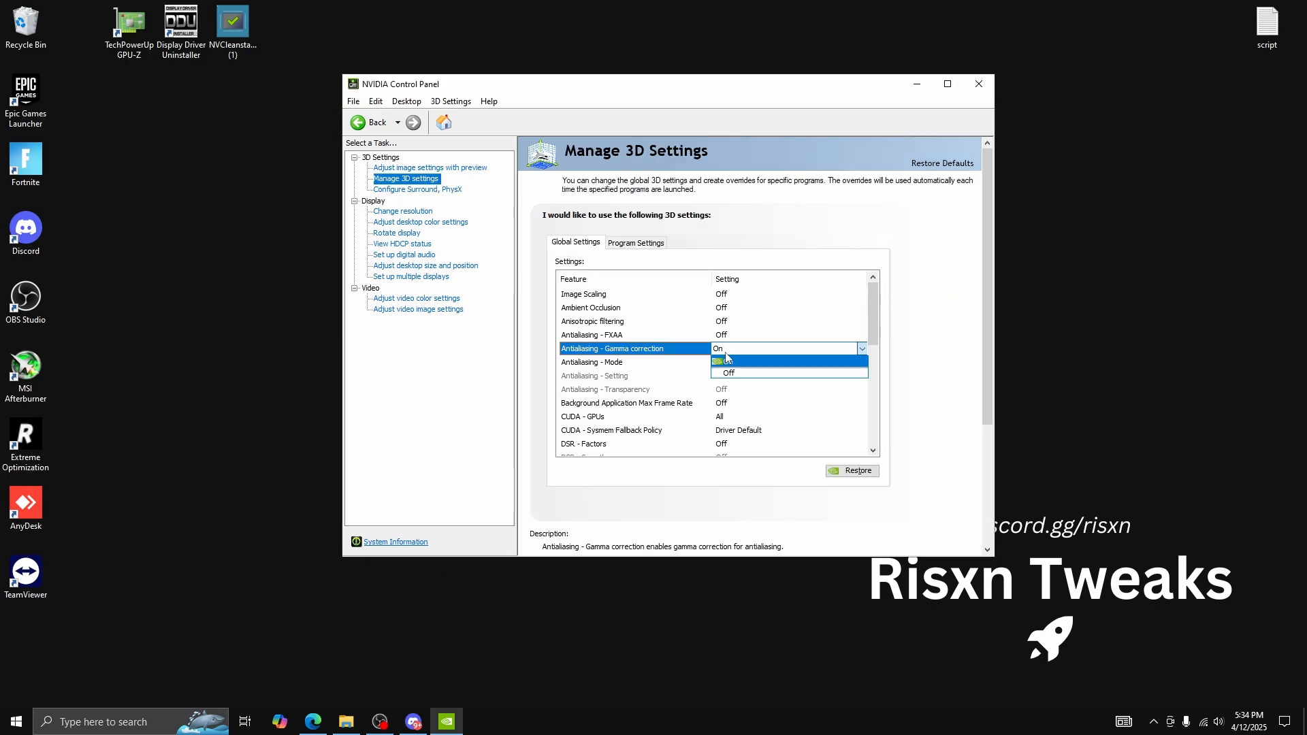
click(741, 374)
scroll(724, 348, down, 3)
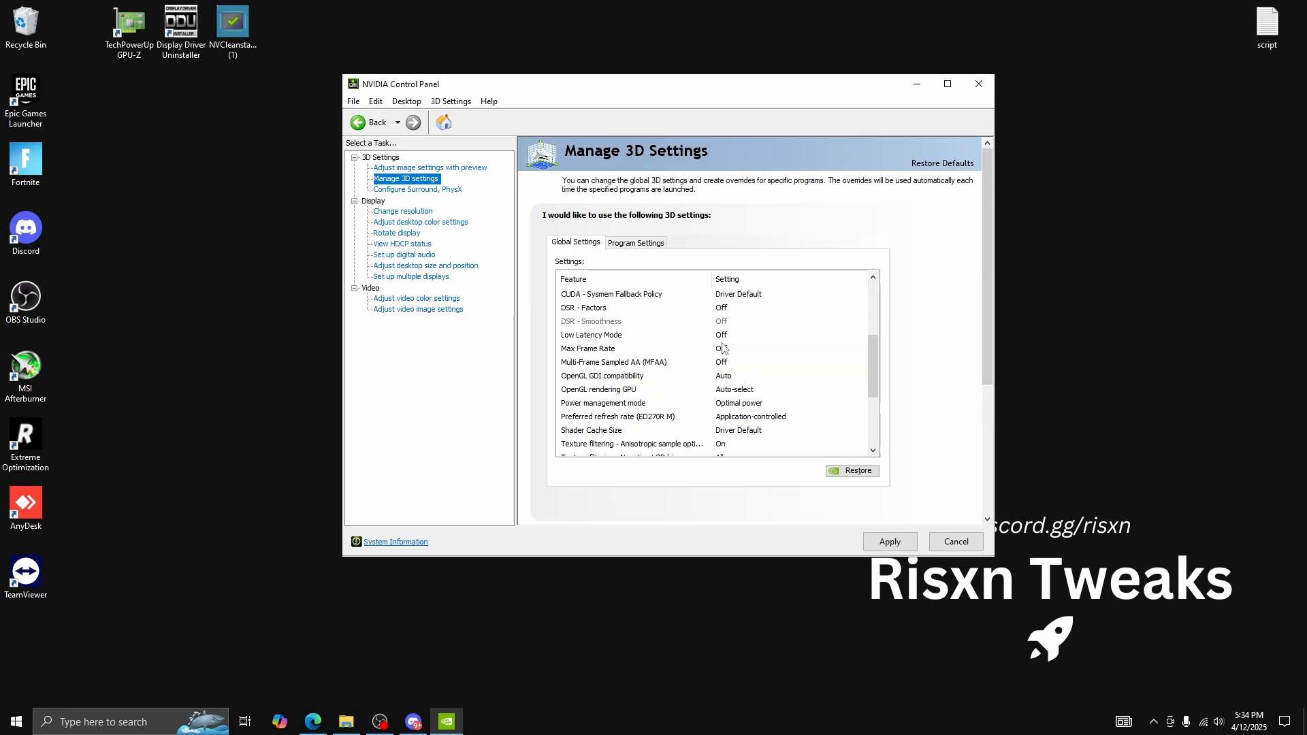
click(723, 340)
click(735, 363)
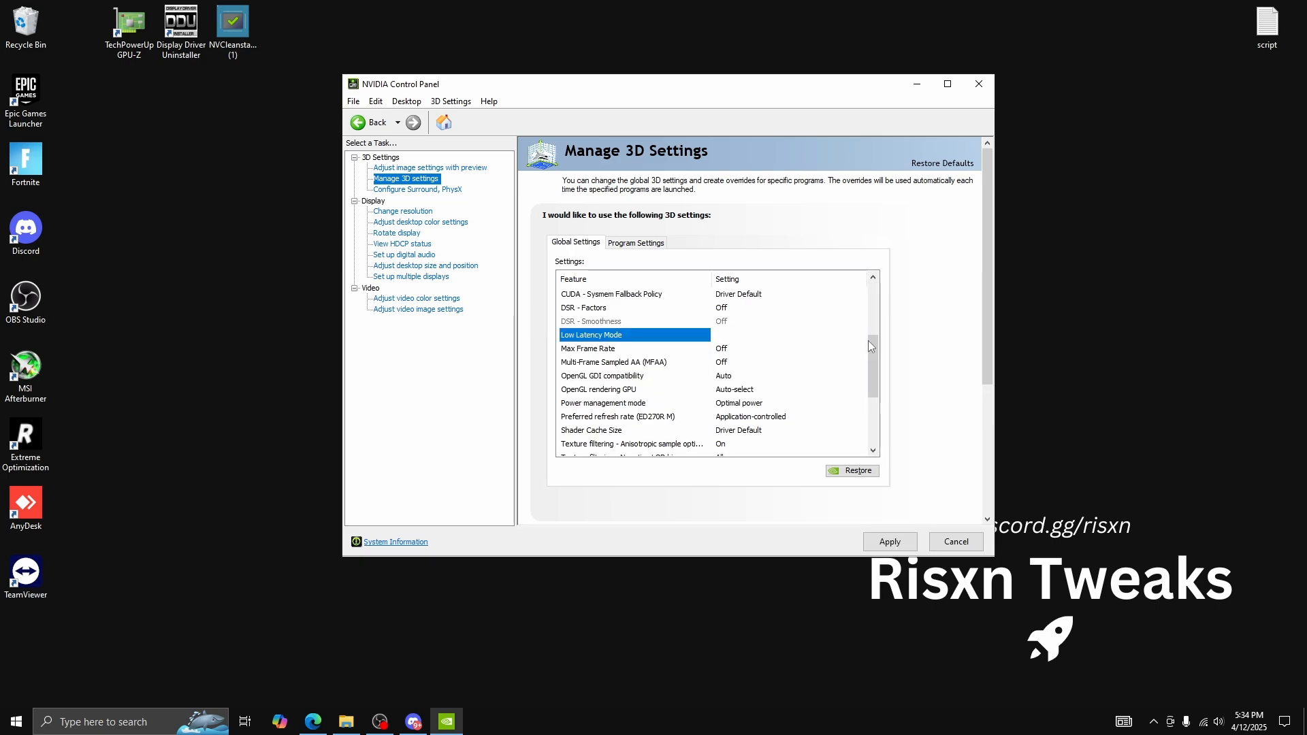
Set the OpenGL rendering GPU to NVIDIA GeForce GTX 1660 SUPER and Power management mode to Prefer maximum performance
click(732, 403)
click(747, 427)
drag(873, 326, 873, 378)
click(743, 325)
click(783, 357)
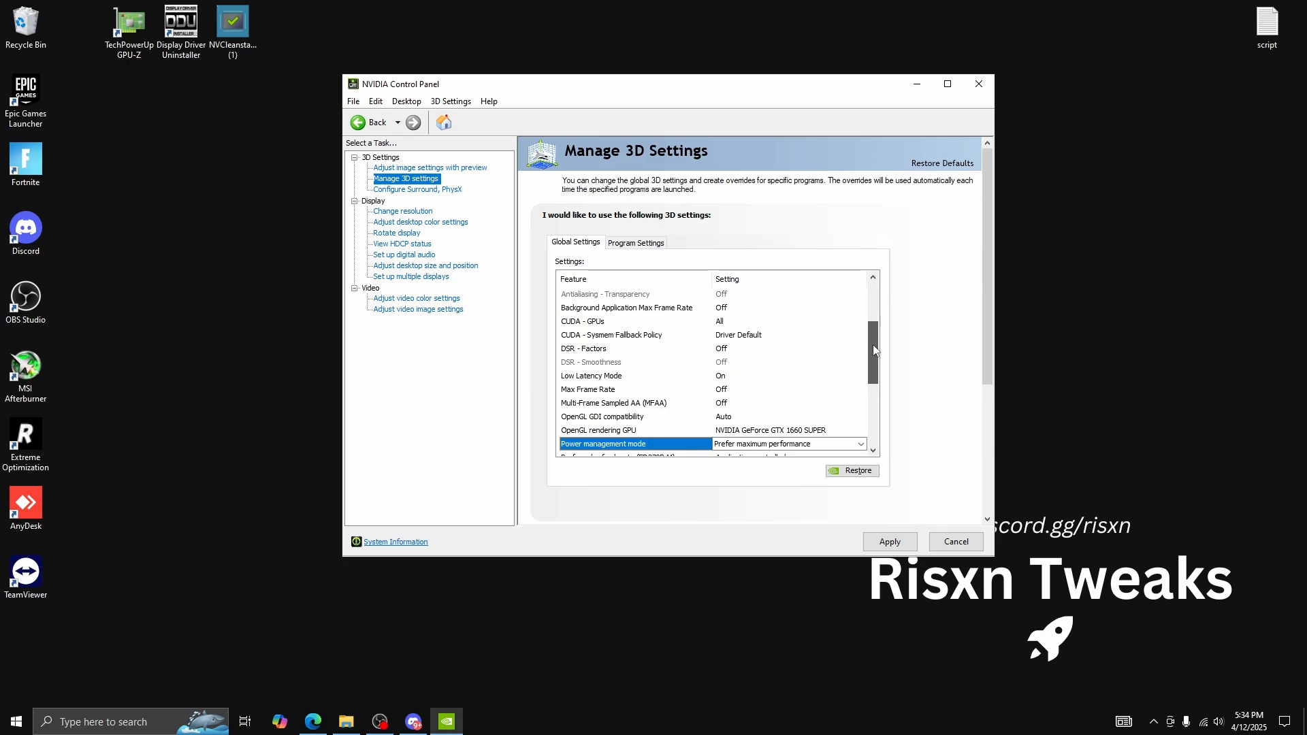
Set the preferred refresh rate to Highest available and the Shader Cache Size to 100 GB
drag(873, 342, 873, 387)
click(753, 335)
click(753, 348)
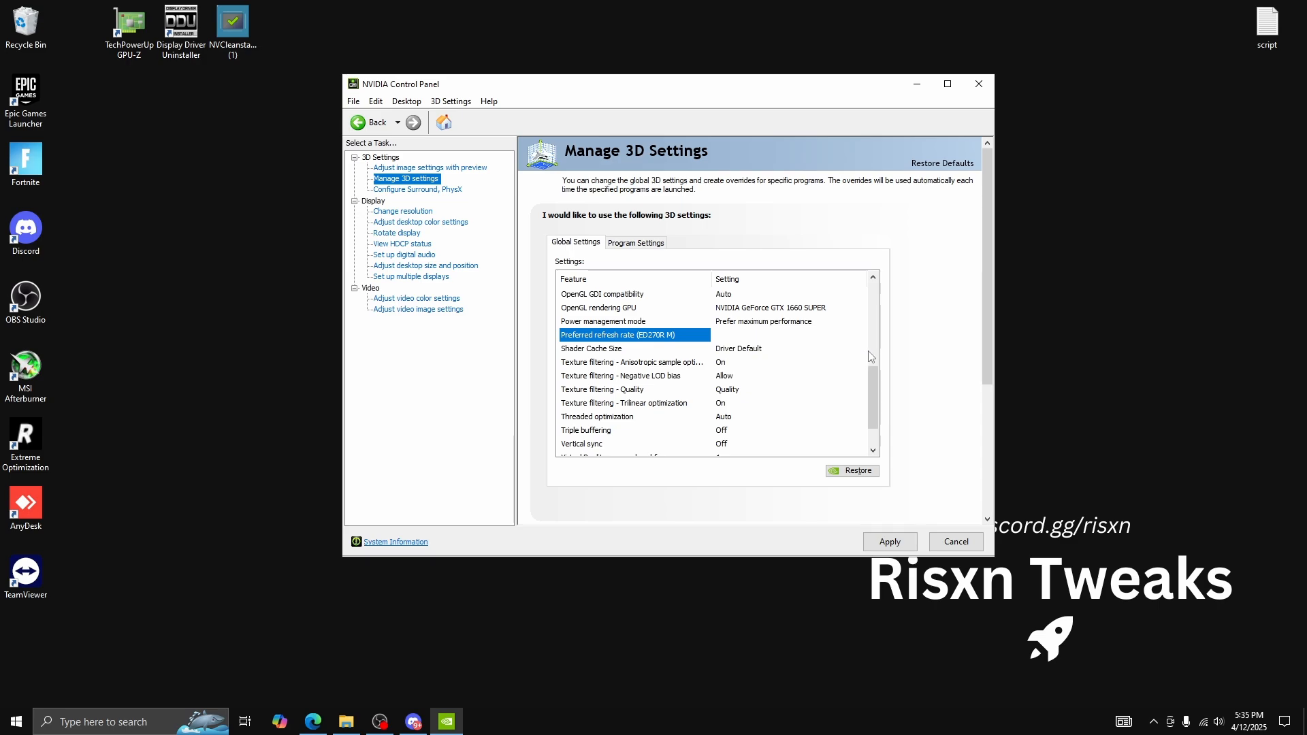
click(735, 365)
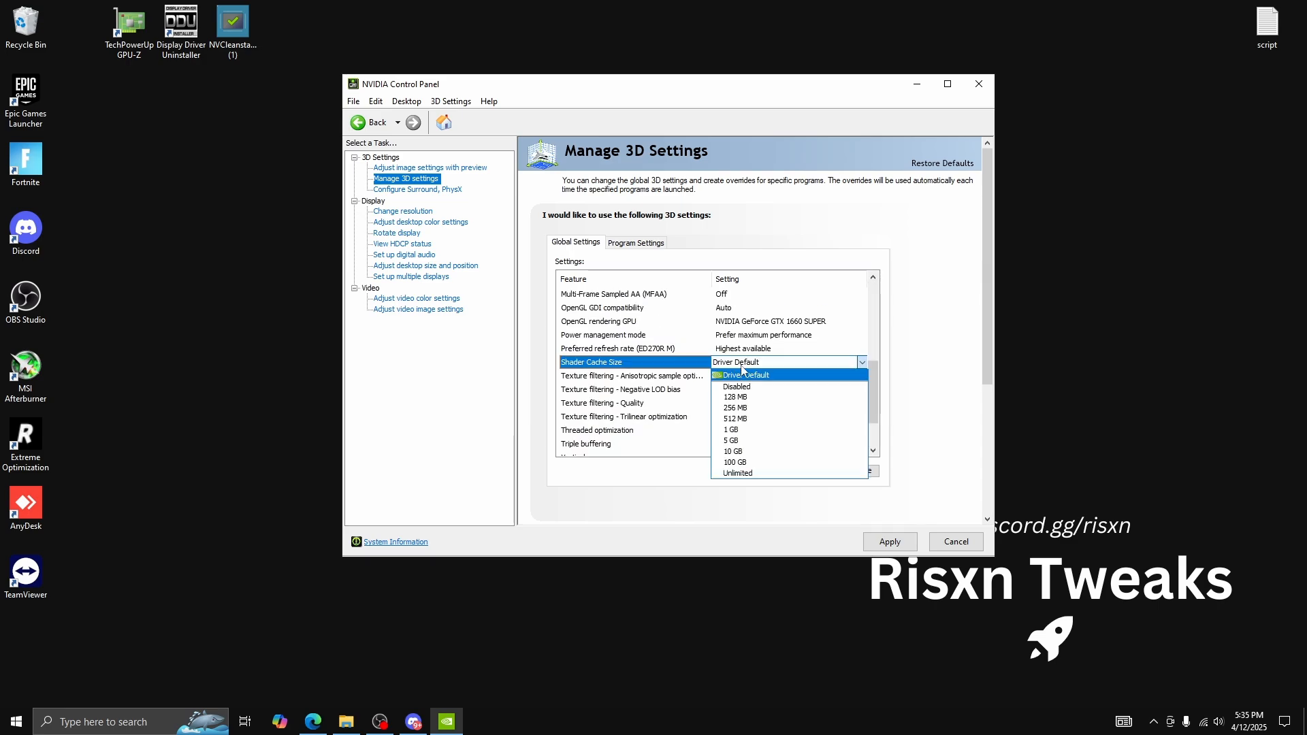
click(765, 458)
mouse_move(870, 363)
mouse_down()
mouse_move(872, 332)
mouse_move(871, 379)
mouse_up()
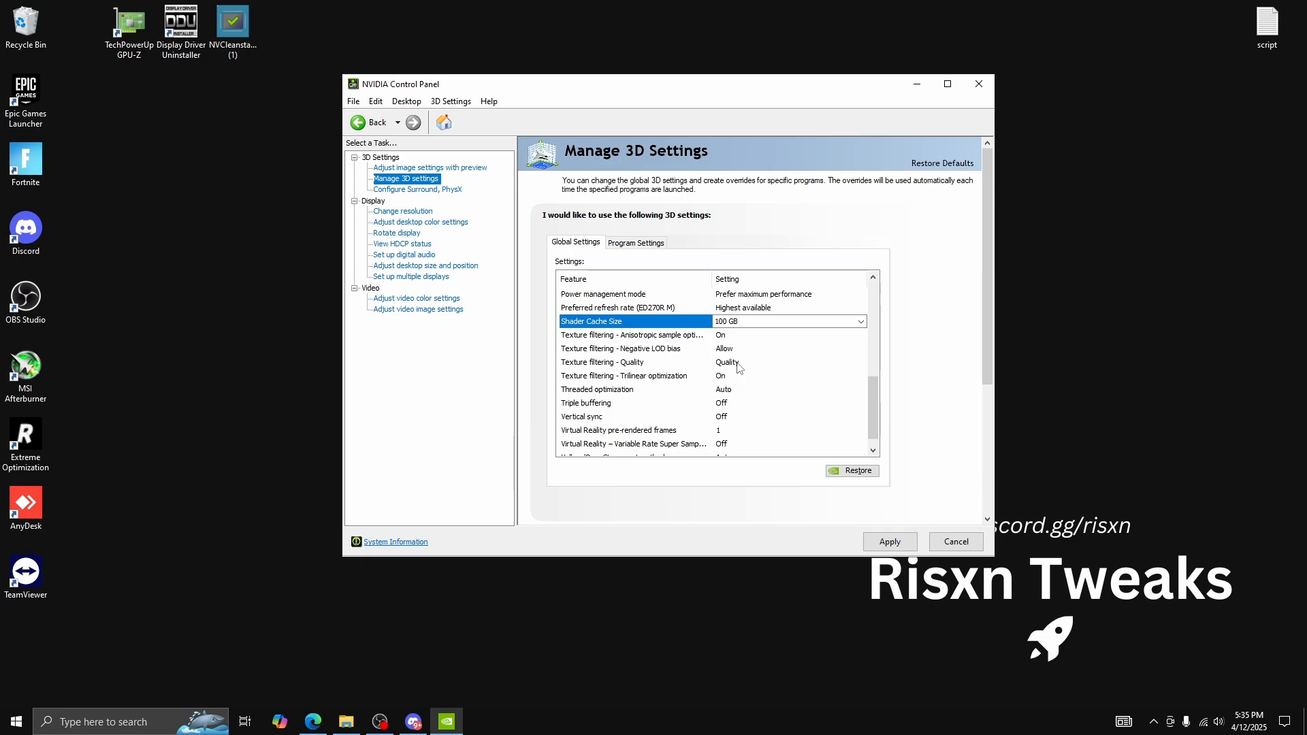
Set Texture filtering - Quality to High performance and change the Threaded optimization setting
click(738, 368)
click(738, 367)
click(742, 413)
scroll(817, 391, down, 1)
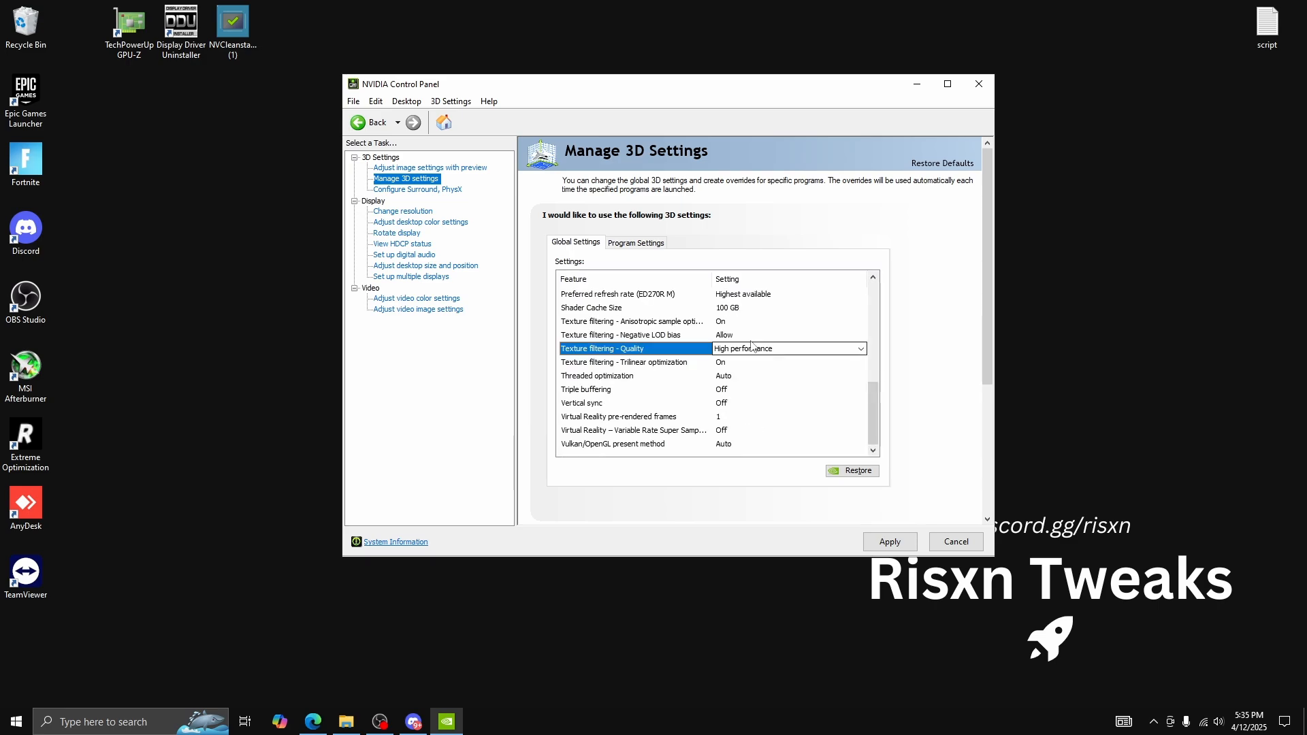
click(735, 378)
click(736, 378)
click(730, 400)
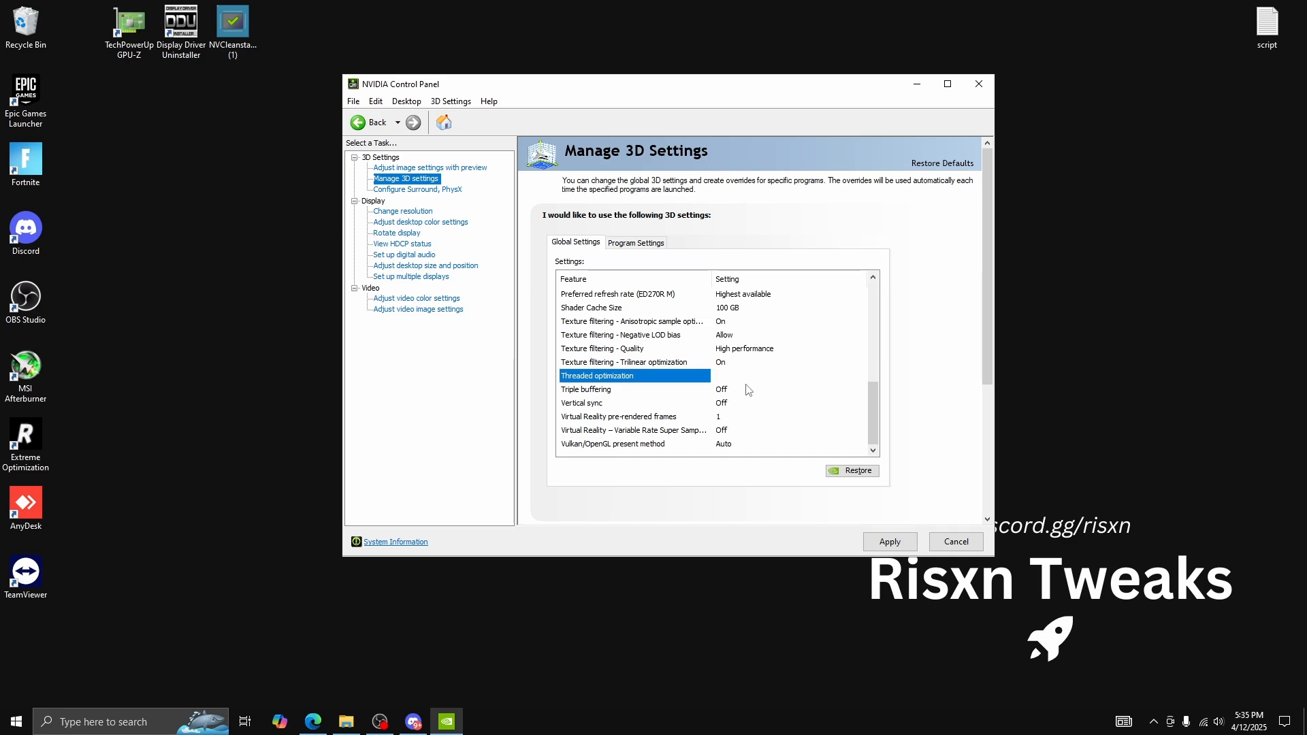
Apply the 3D settings and switch the display's color settings on the resolution page to Use NVIDIA color settings
click(889, 541)
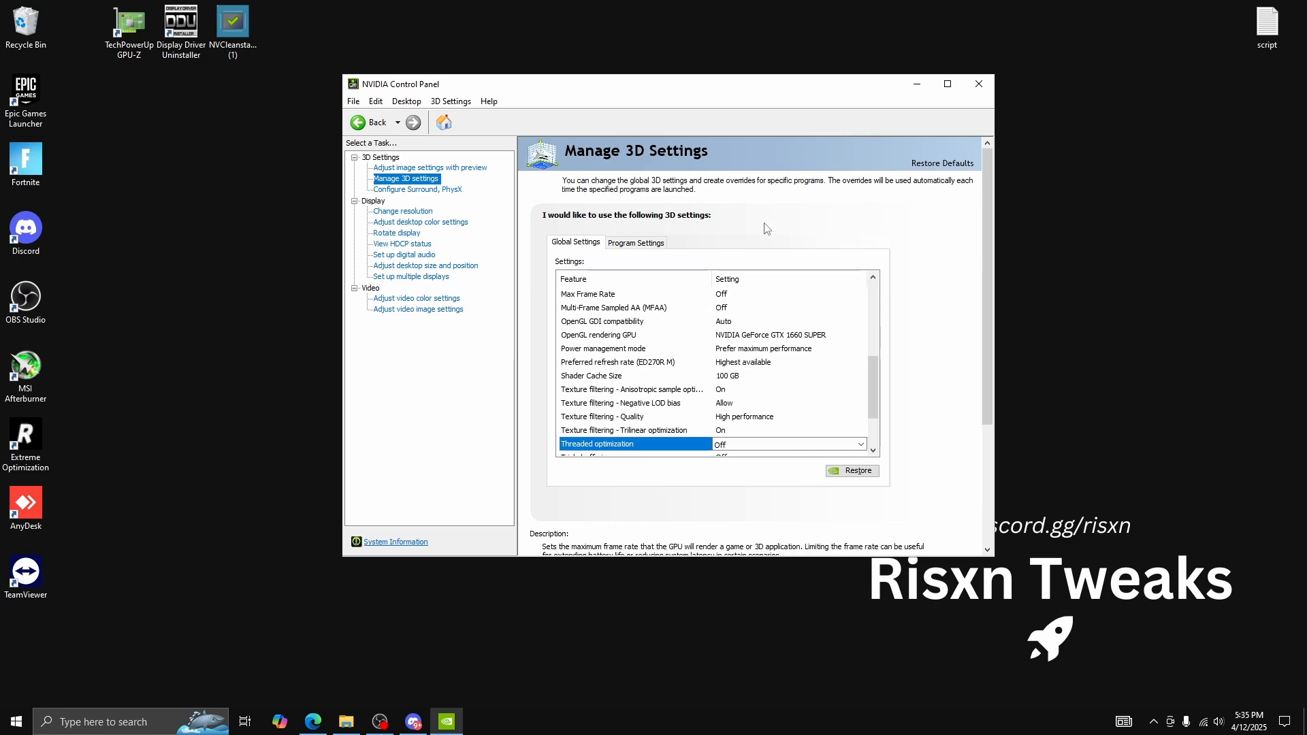
click(407, 211)
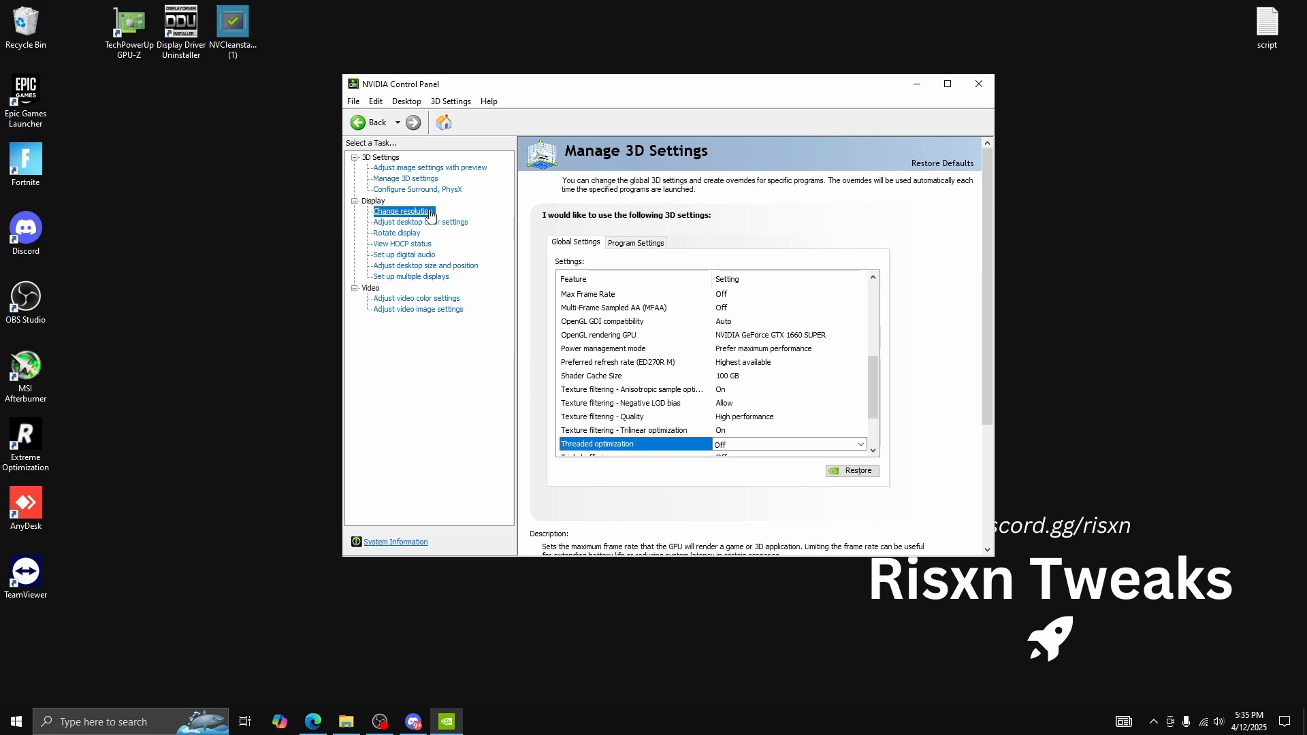
scroll(911, 319, down, 5)
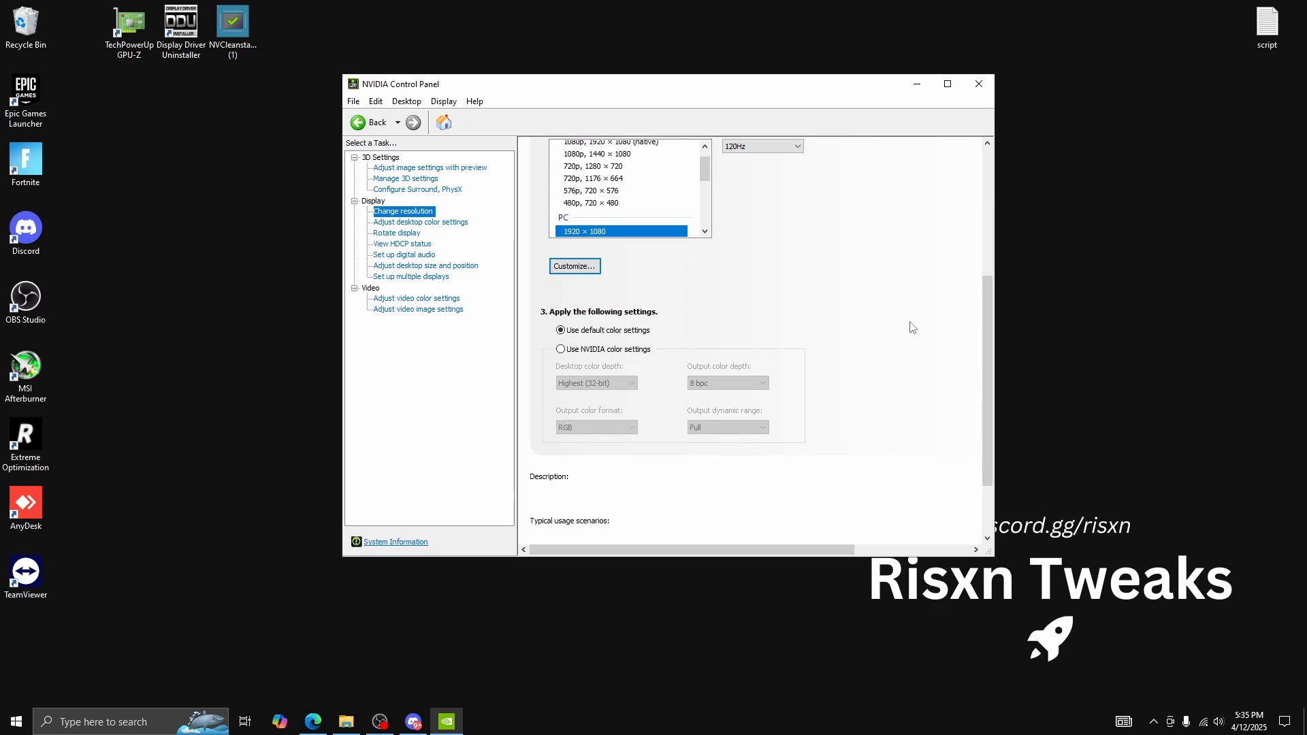
click(584, 260)
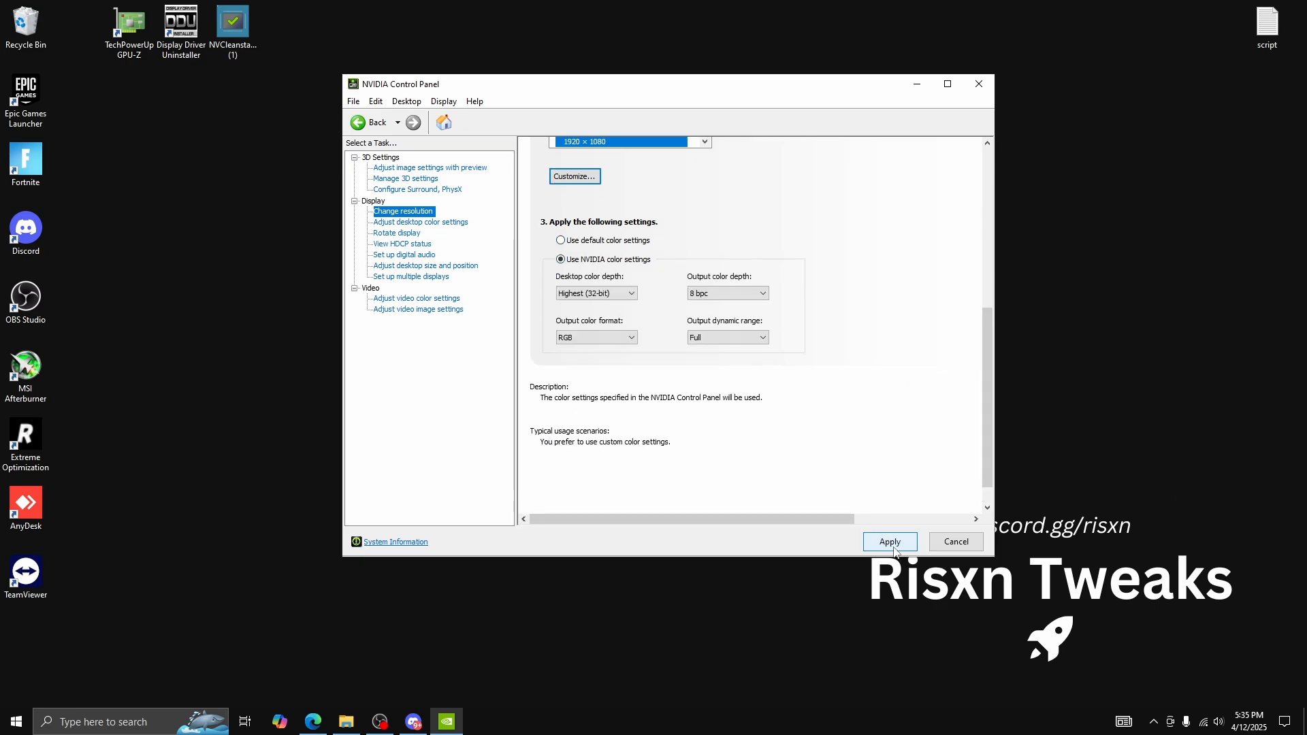
Examine the scaling mode and the device that performs scaling in the desktop size and position settings
click(426, 266)
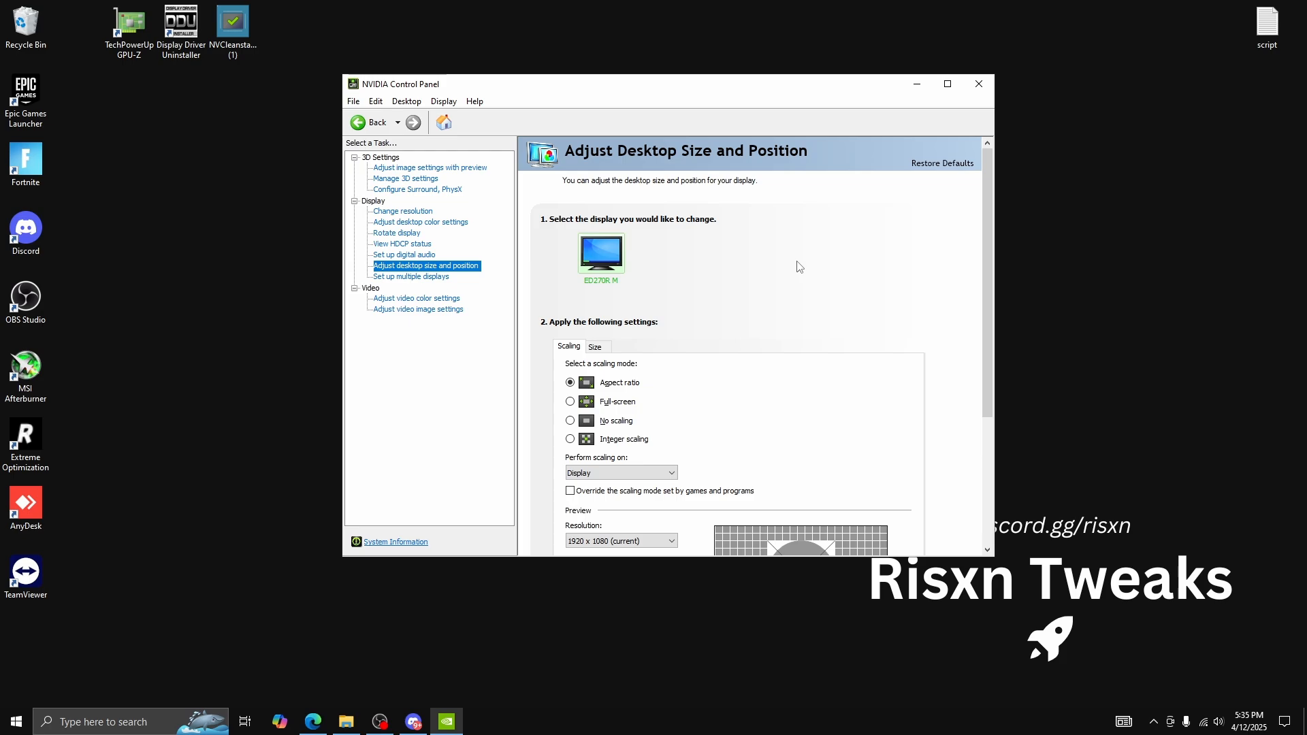
scroll(815, 286, down, 3)
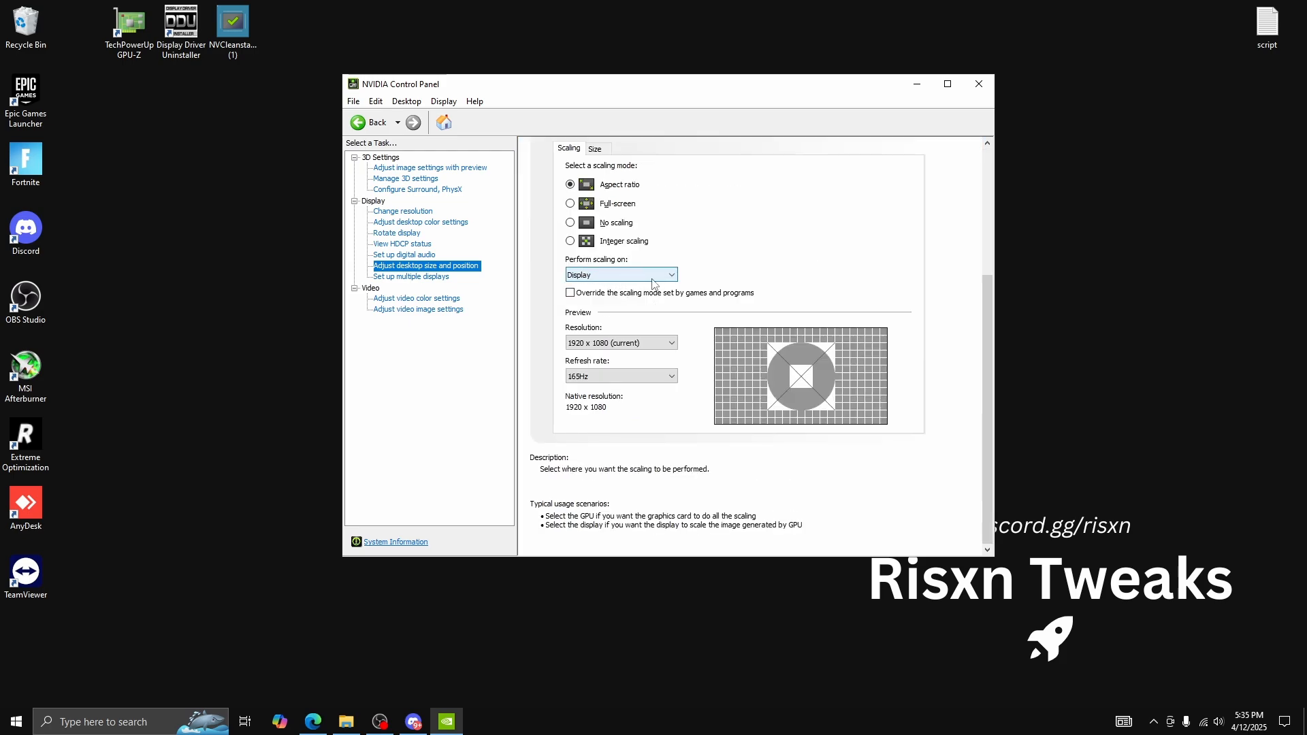
click(403, 211)
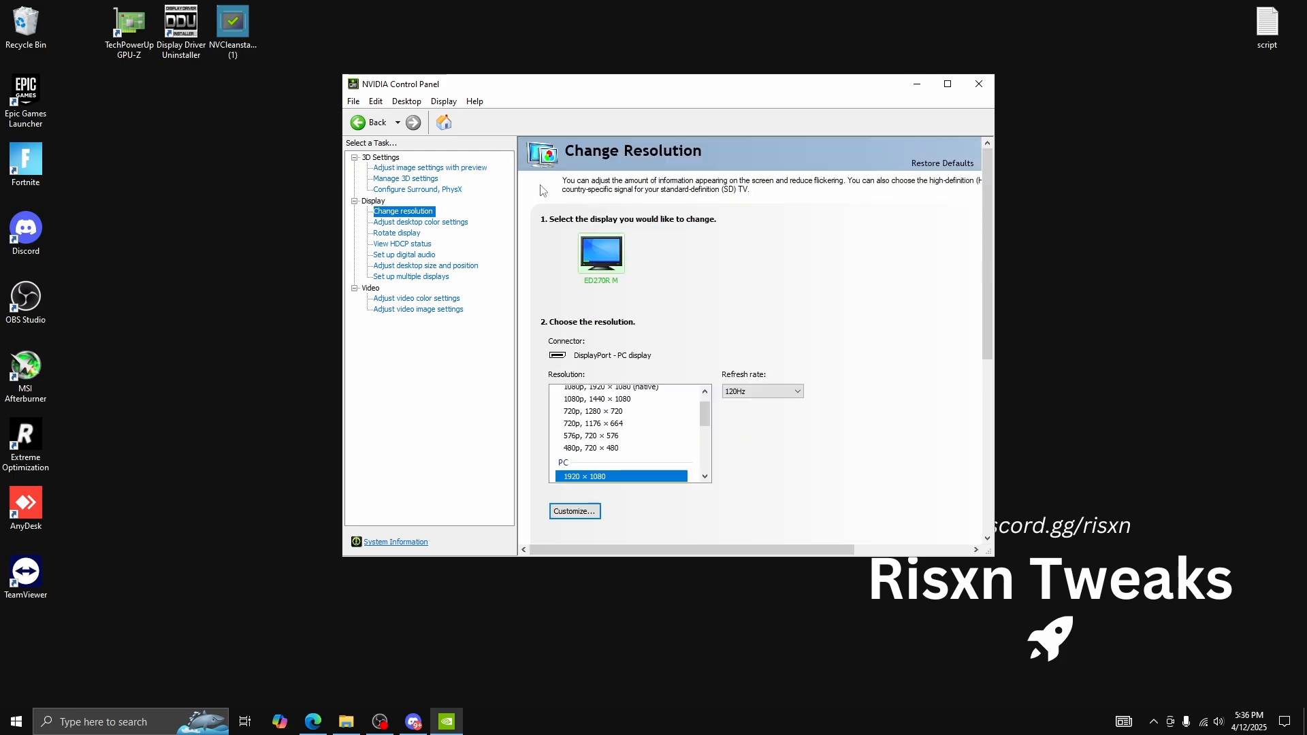
Set video color adjustments to be made with the NVIDIA settings and apply the change
click(436, 301)
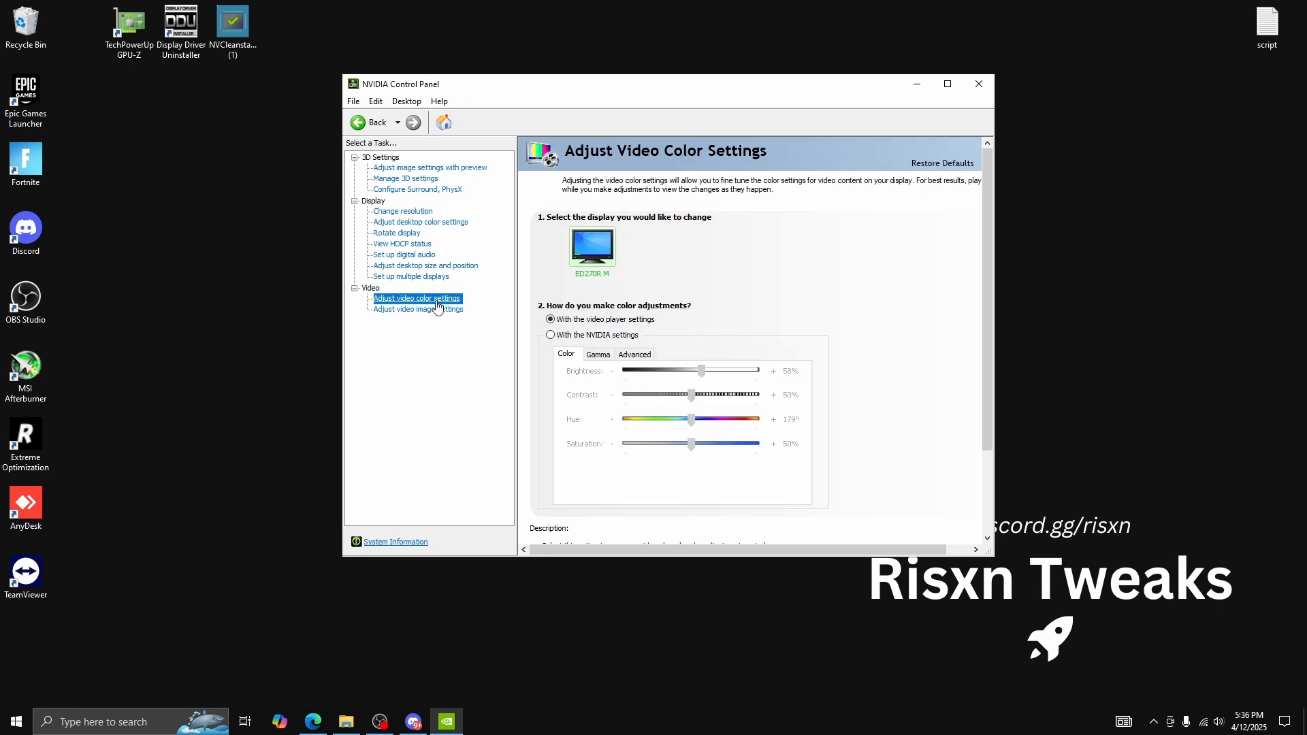
click(582, 337)
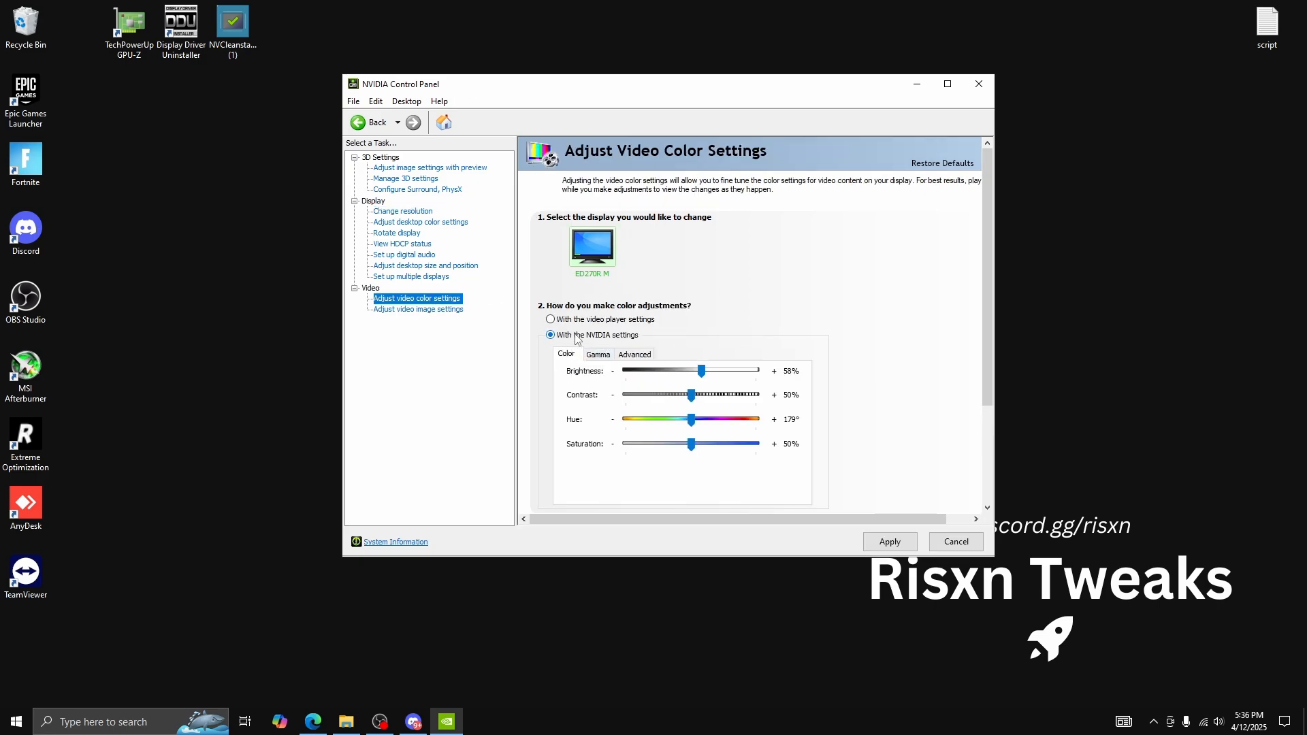
click(888, 546)
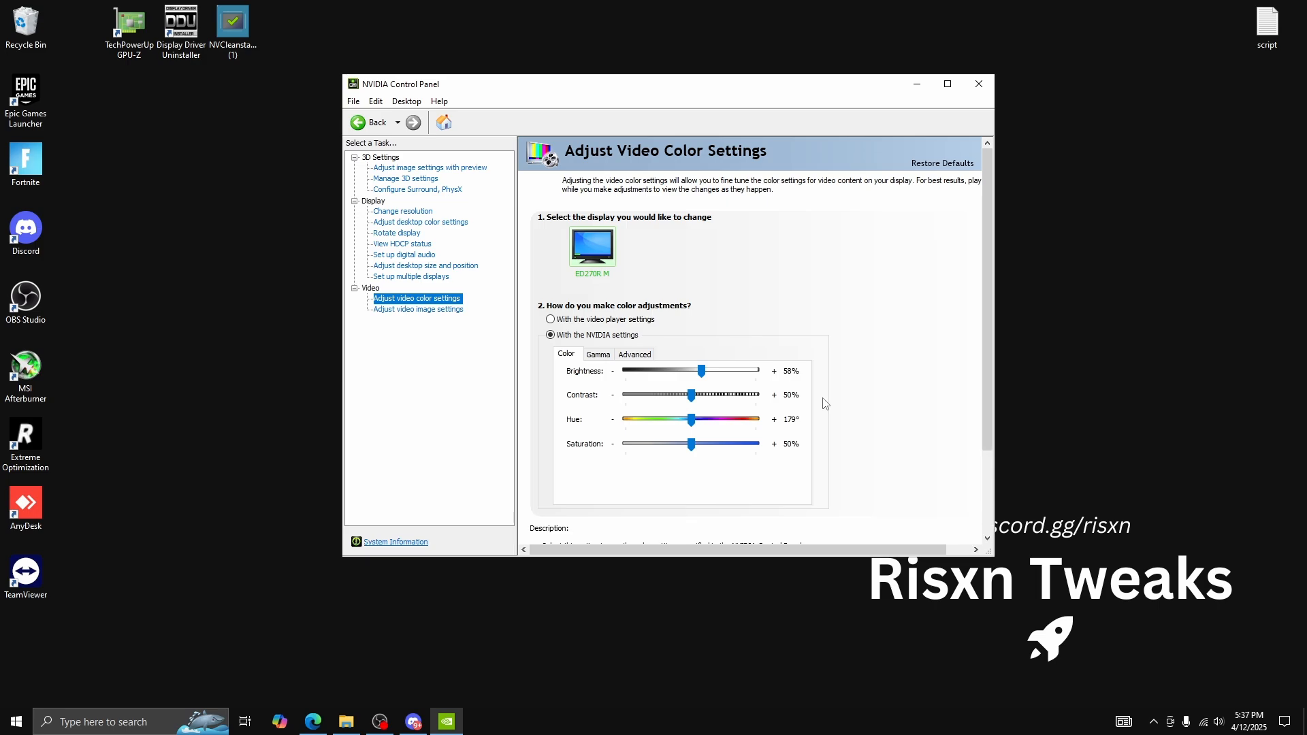
Enable the developer settings, check the access option for the GPU performance counters, and close the control panel
click(409, 104)
click(414, 124)
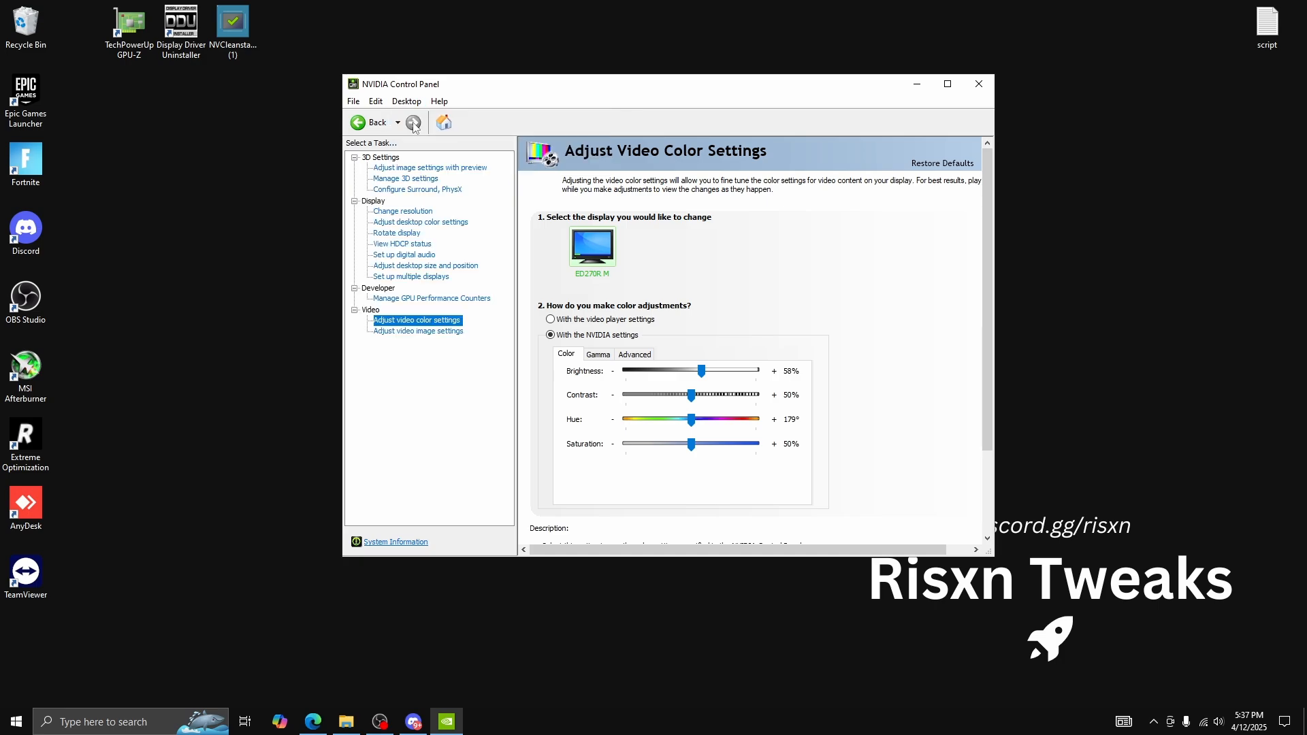
click(430, 301)
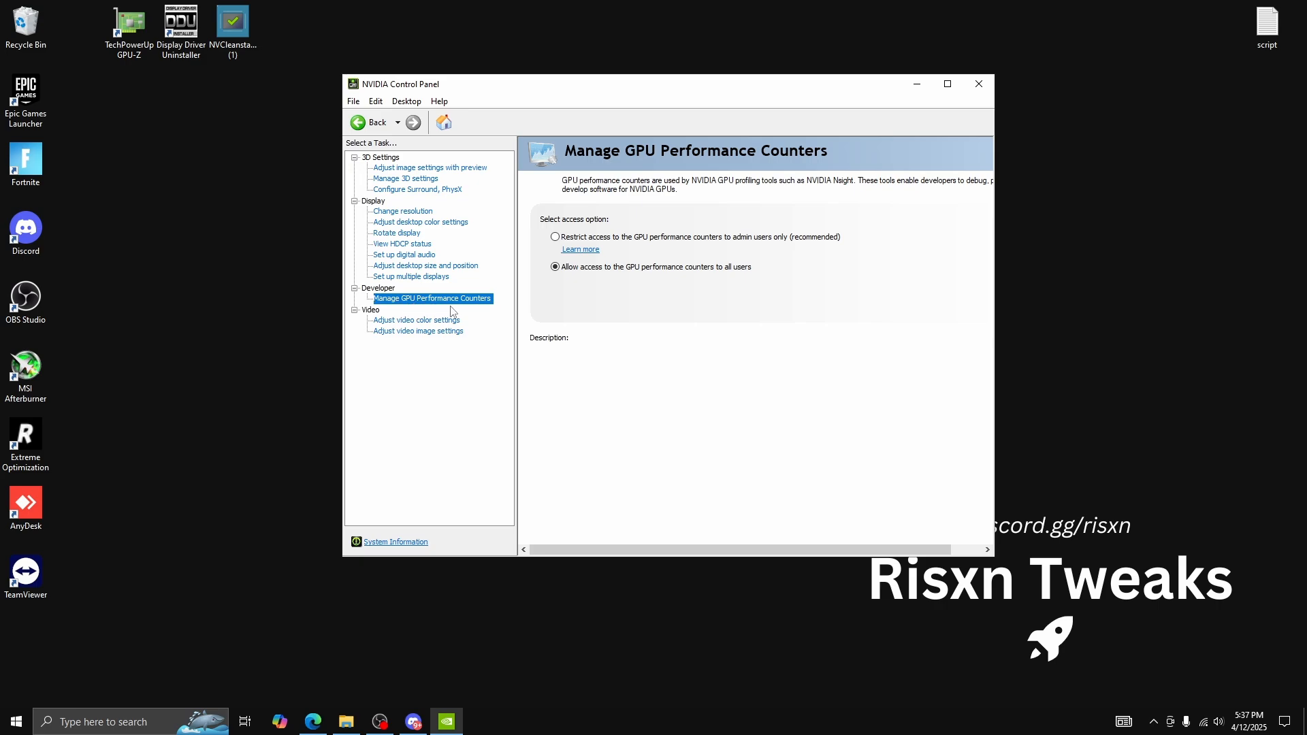
mouse_move(599, 269)
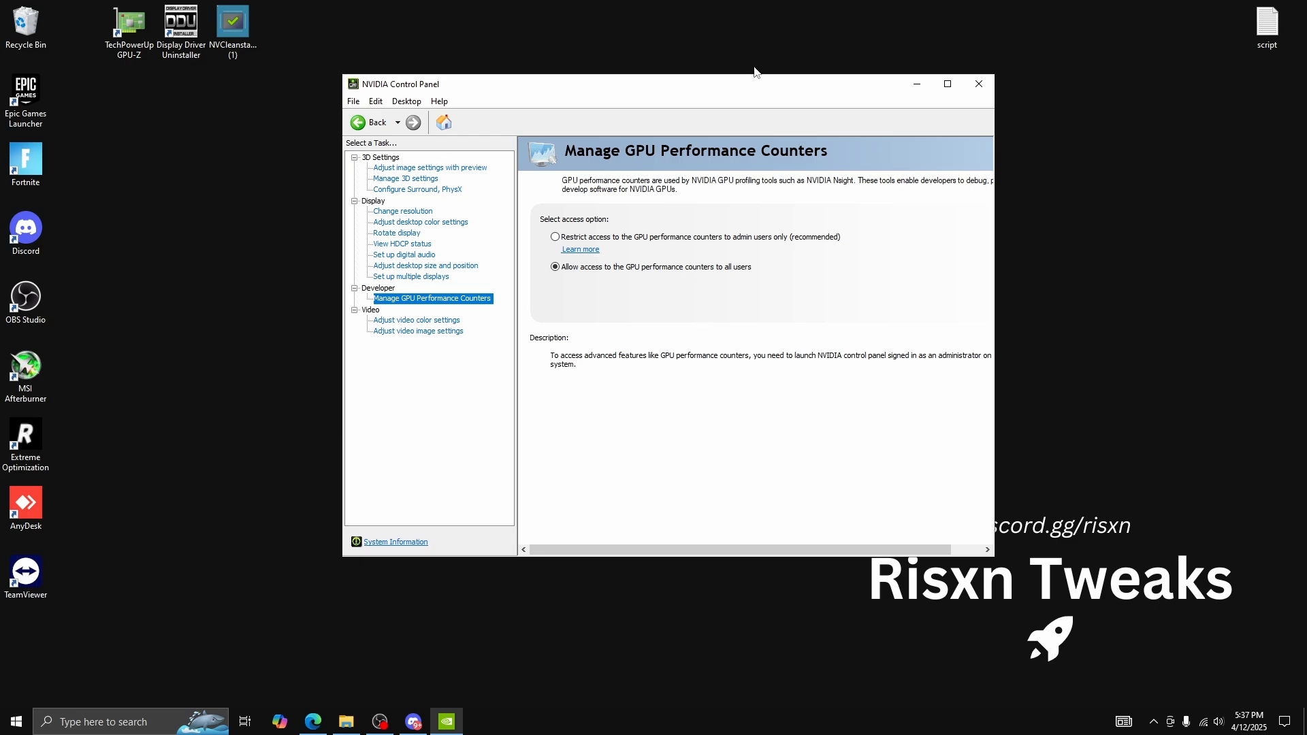
click(979, 86)
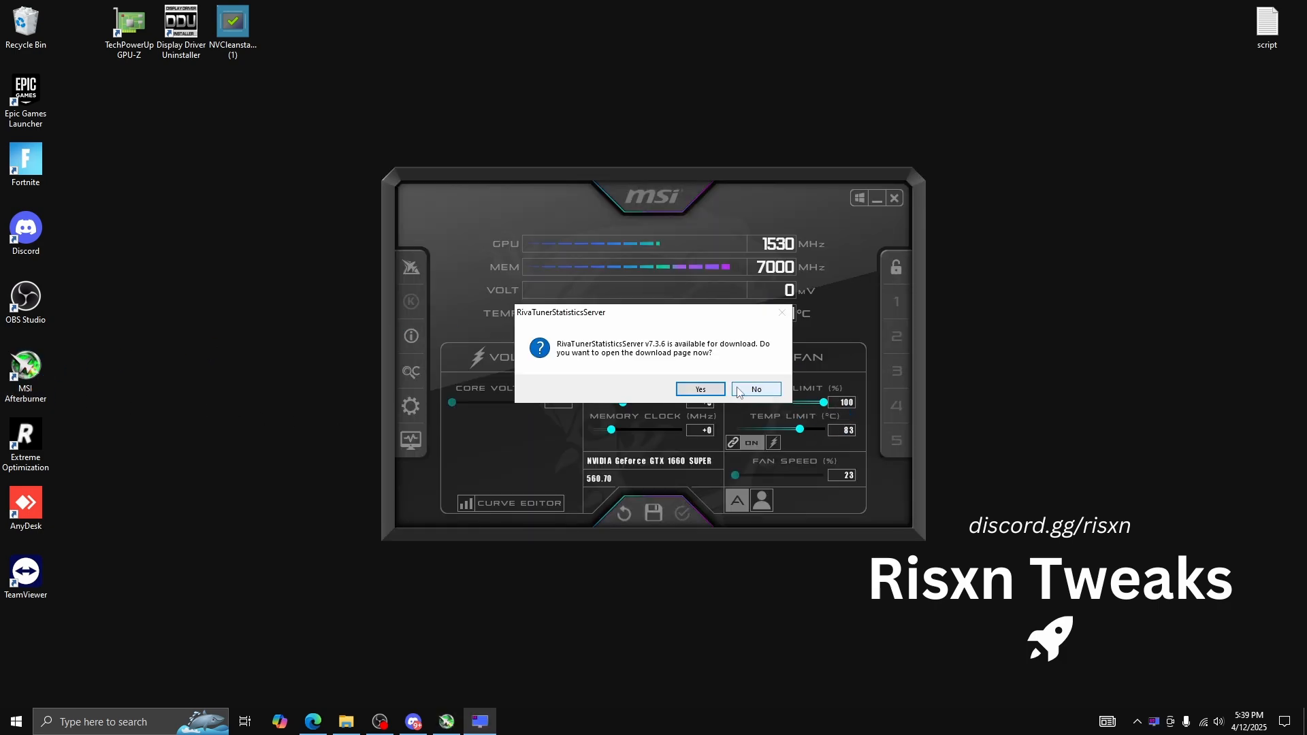
In MSI Afterburner, decline the RivaTuner update, enable Start with Windows and Start minimized, apply the properties, and close the program
click(763, 391)
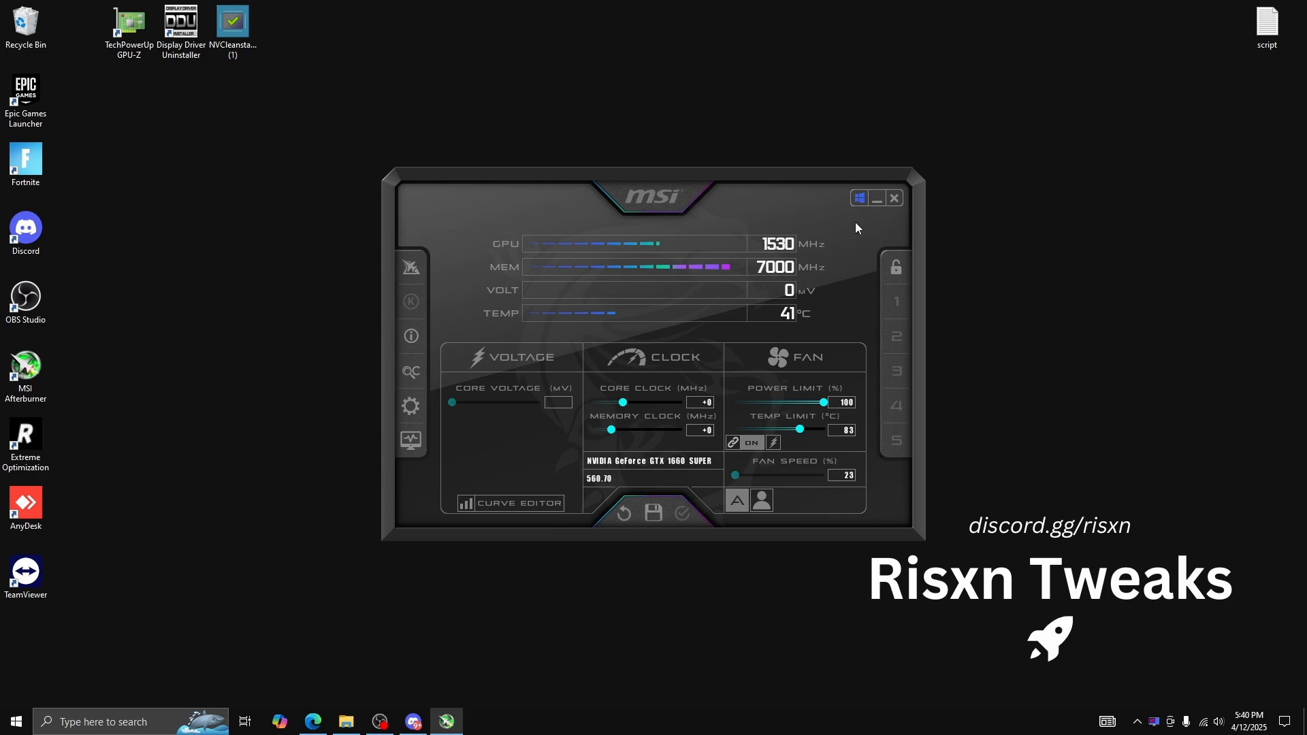
click(411, 406)
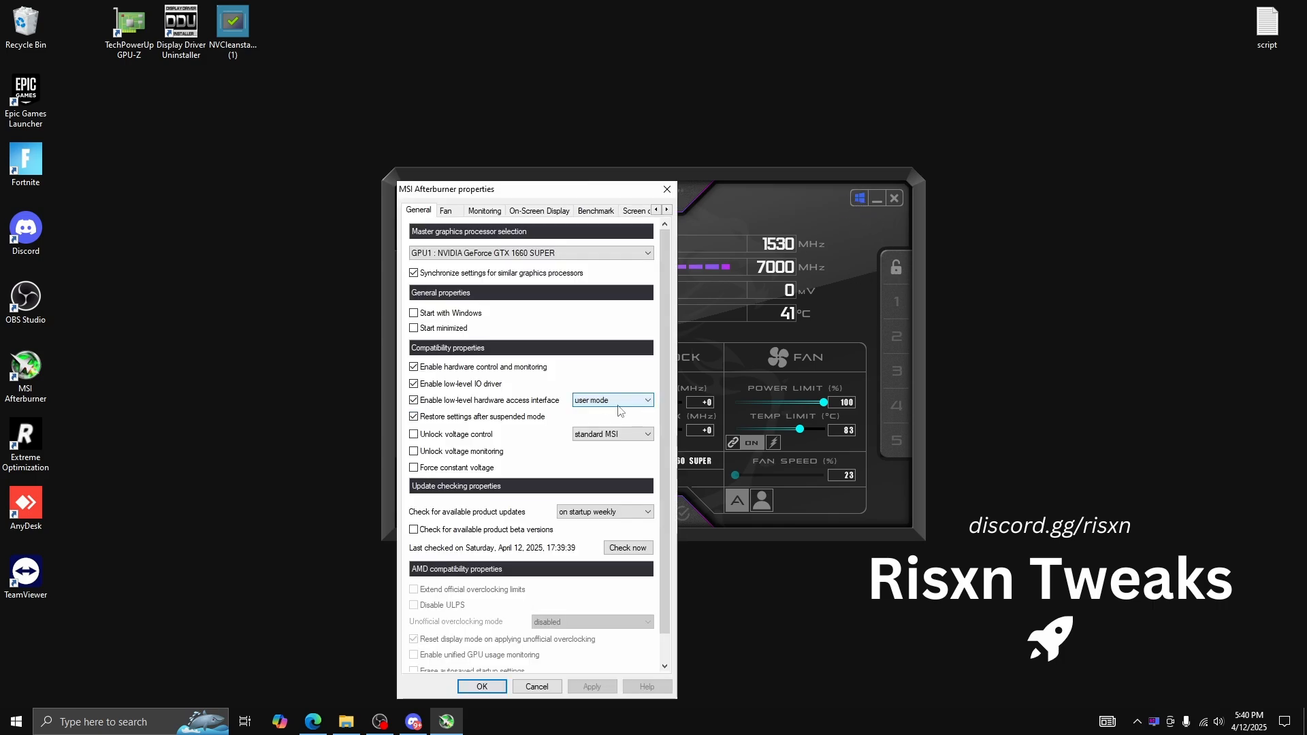
click(414, 313)
click(414, 328)
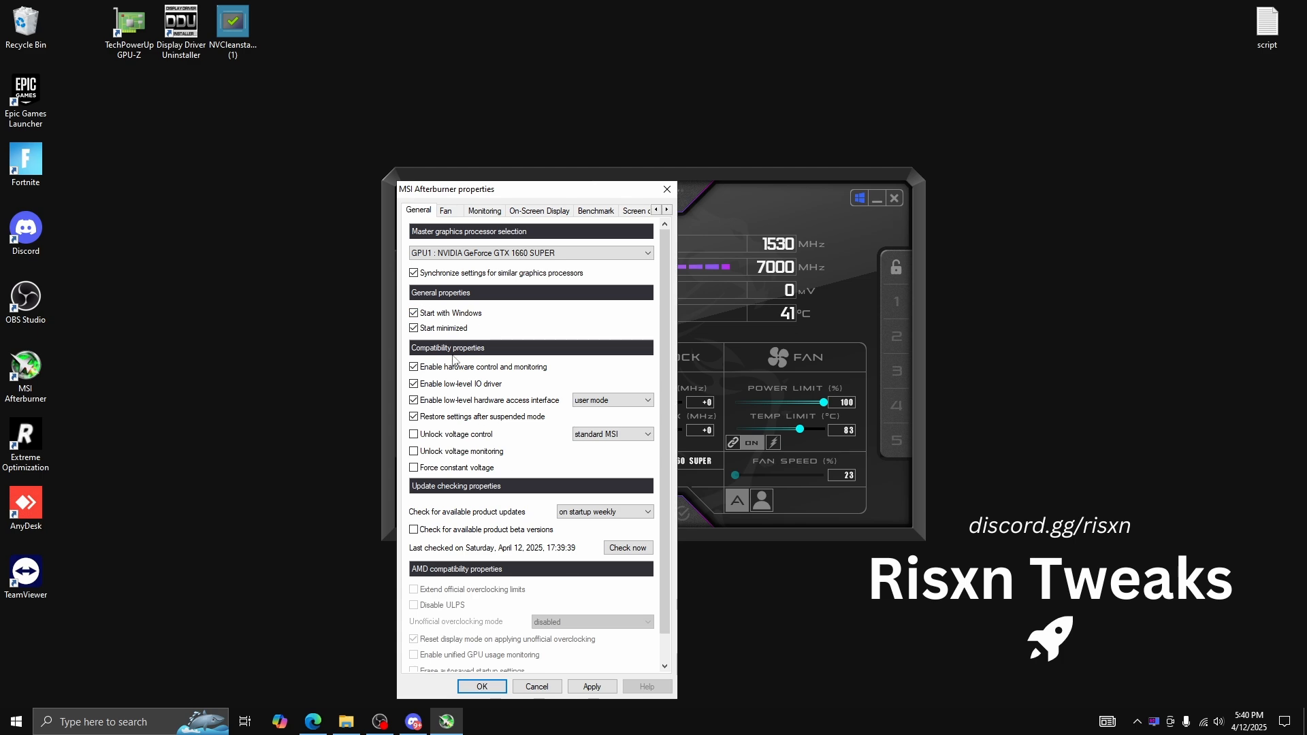
click(592, 688)
click(489, 688)
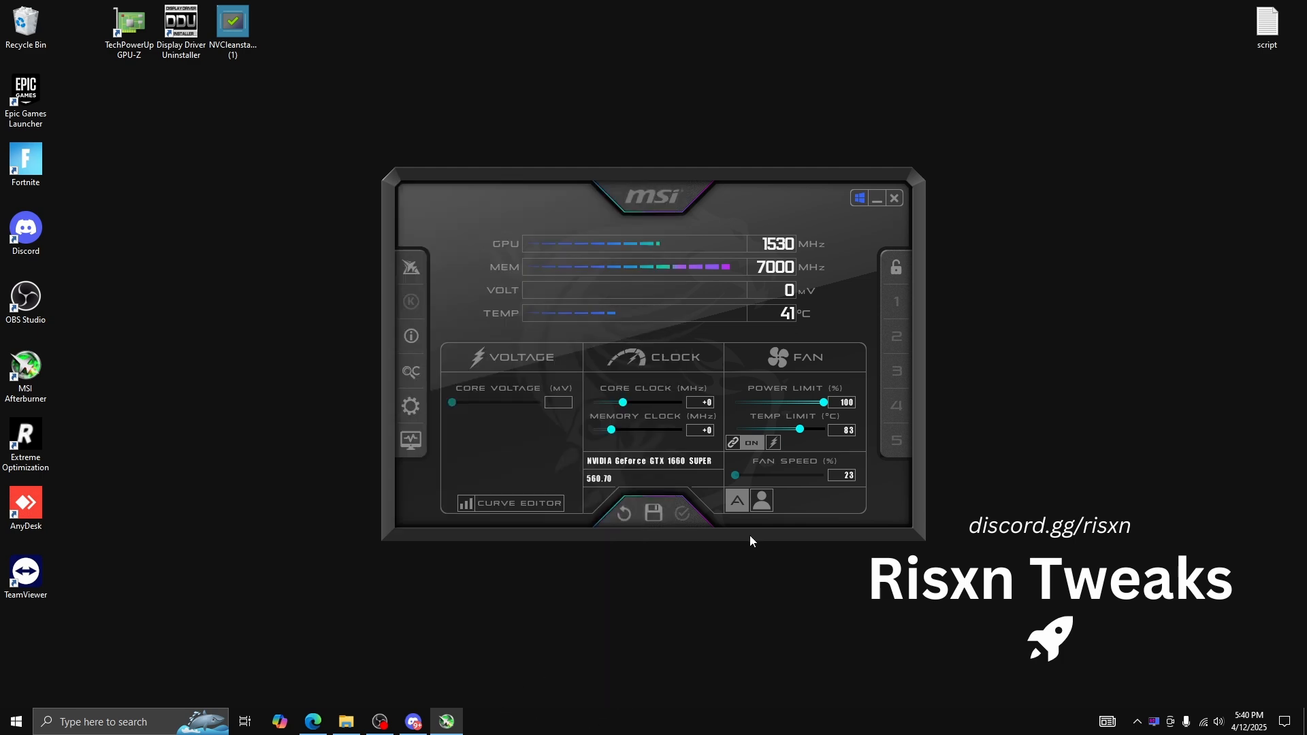
click(893, 202)
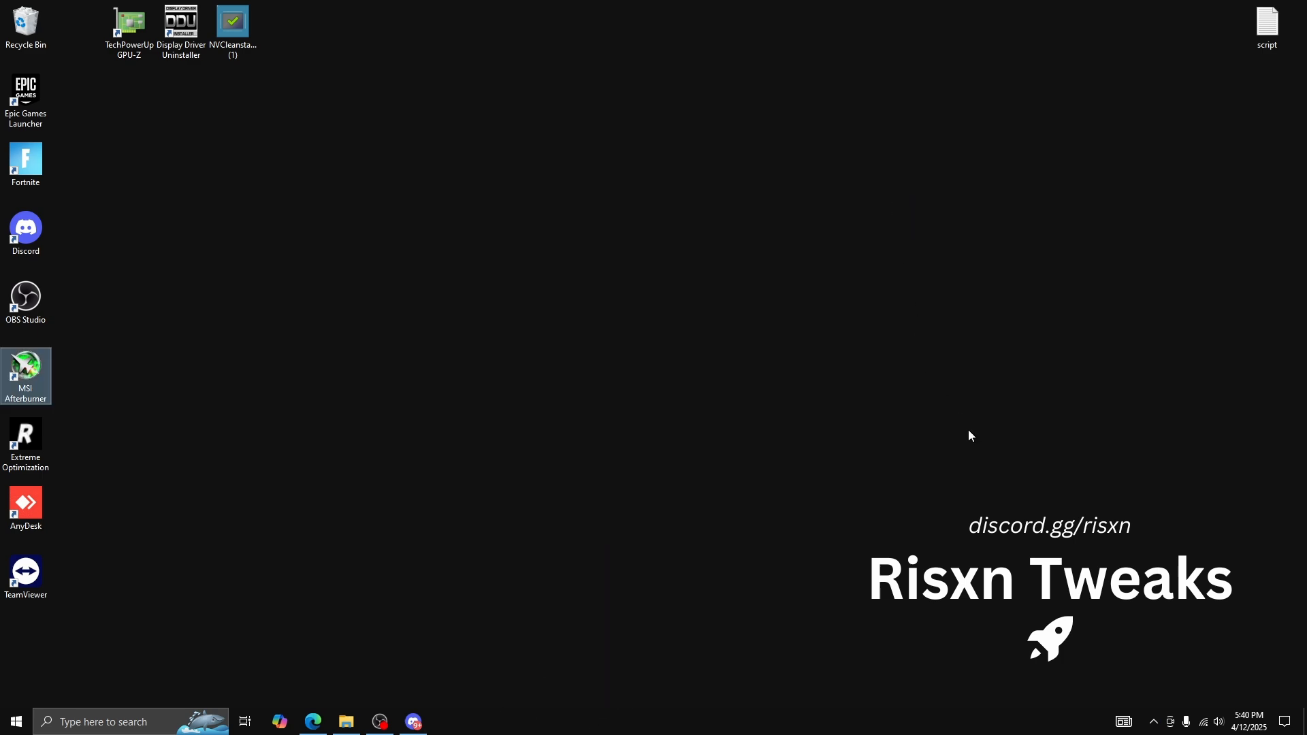